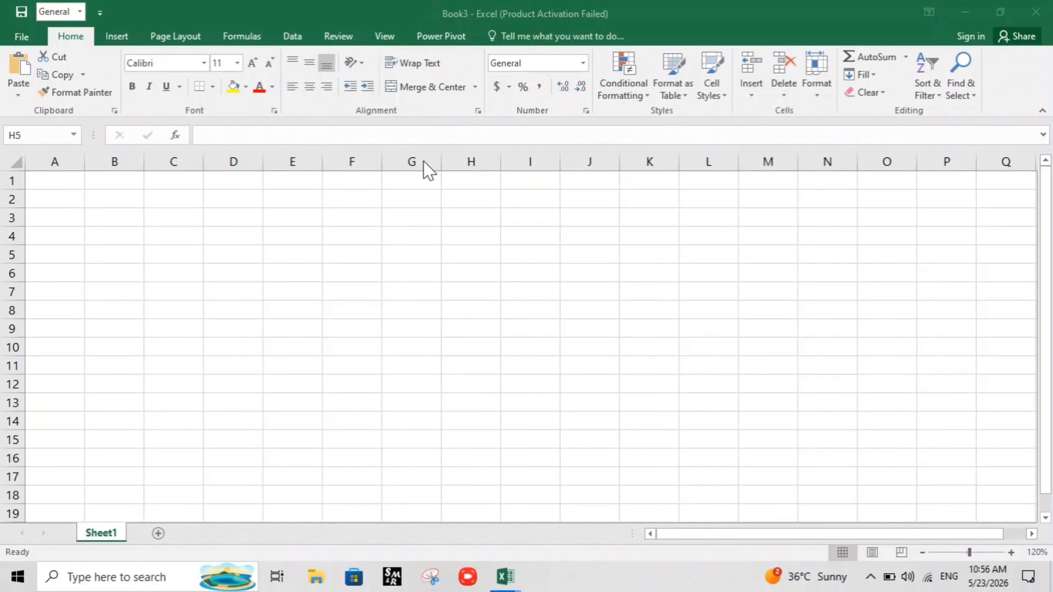
Enter 1 and 2 in cells G1 and G2, and extend the number series down column G to row 19
click(415, 179)
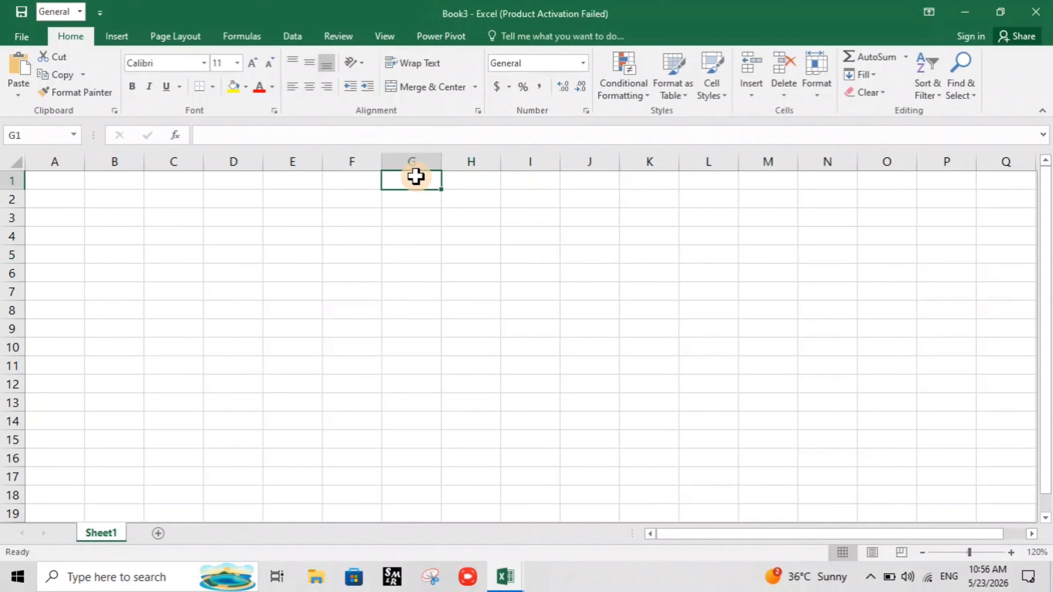
text(1)
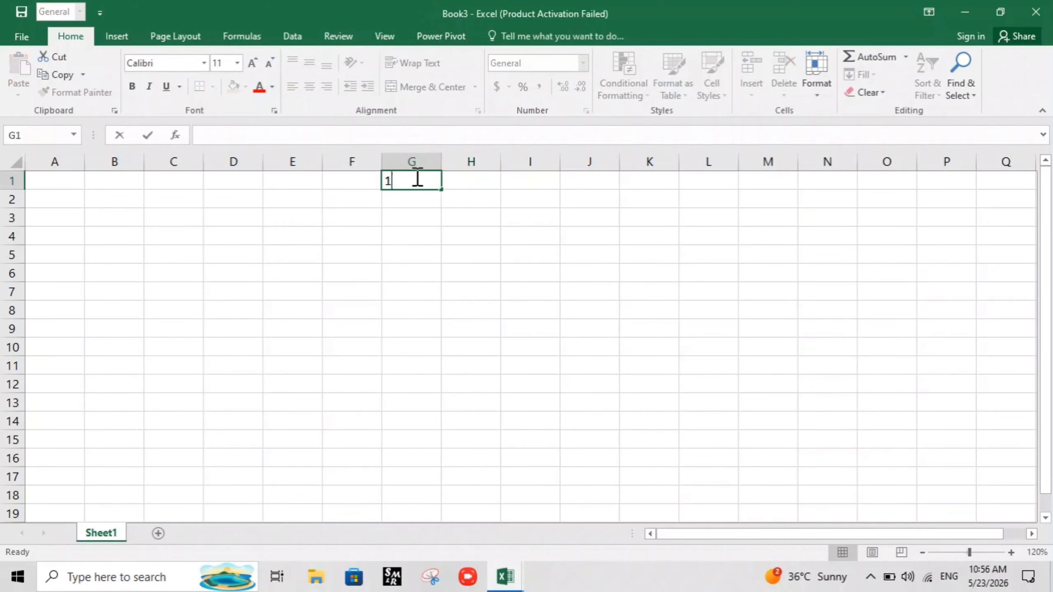
key(Return)
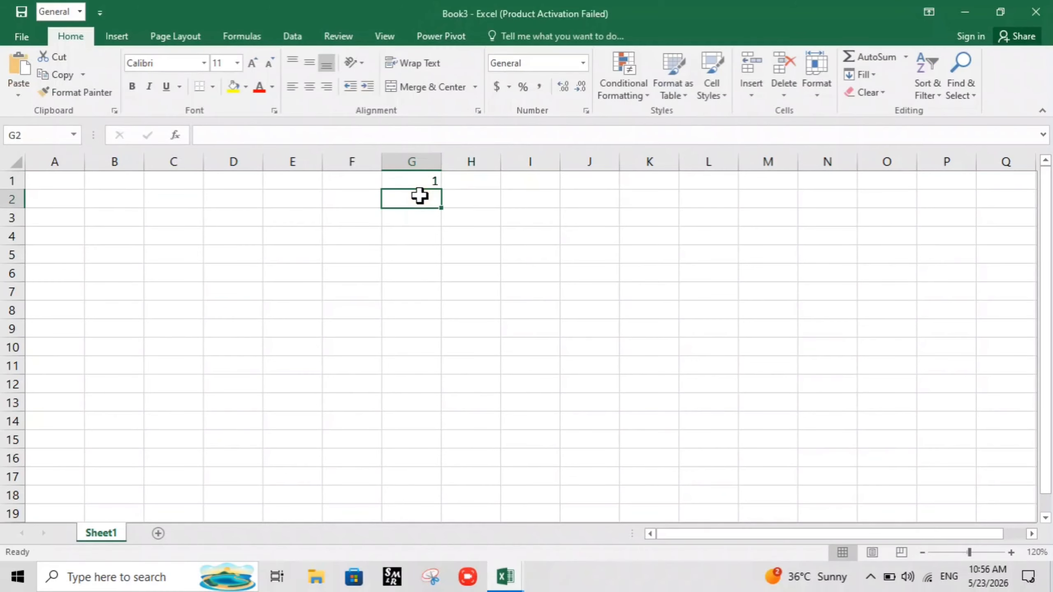
text(2)
key(Return)
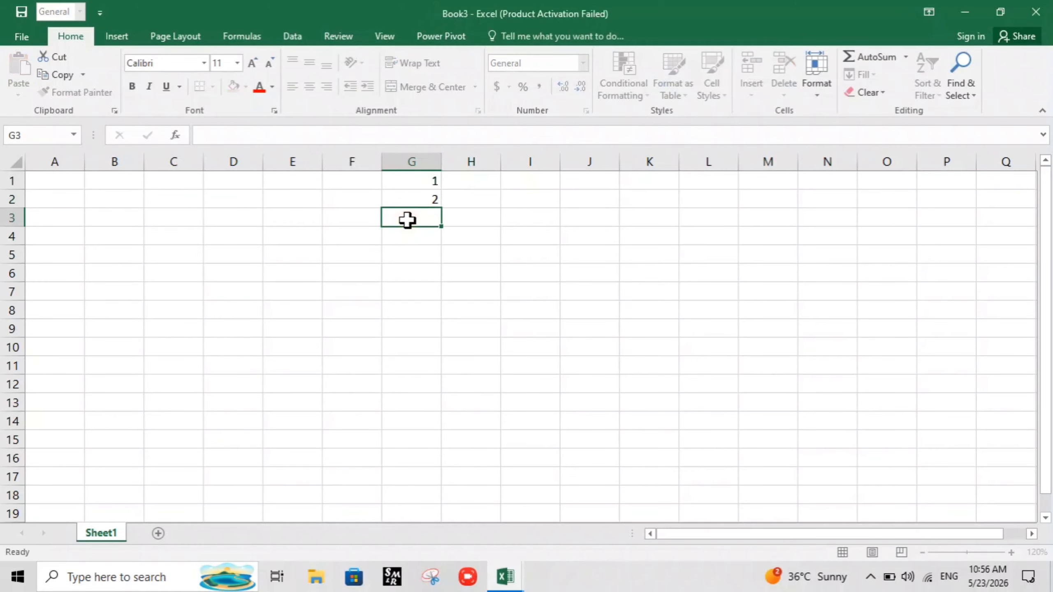
drag(404, 175, 418, 512)
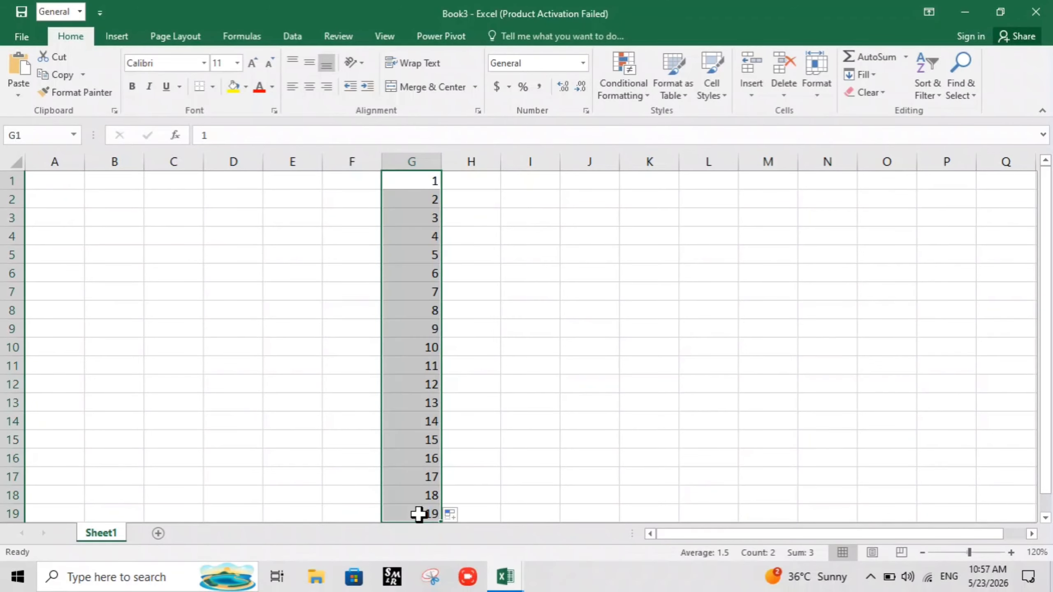
scroll(438, 412, down, 4)
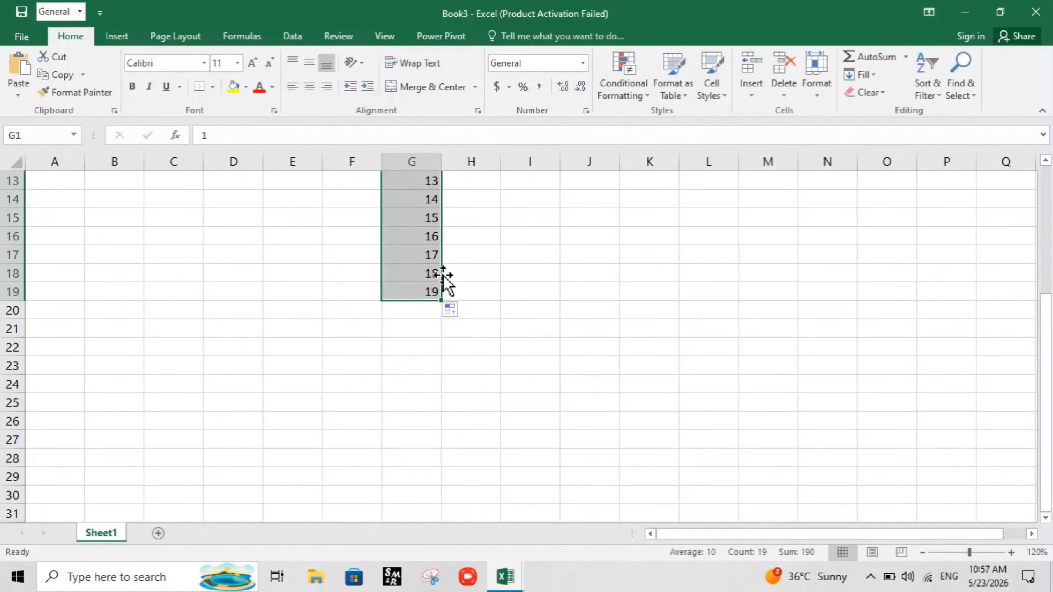
scroll(551, 297, up, 4)
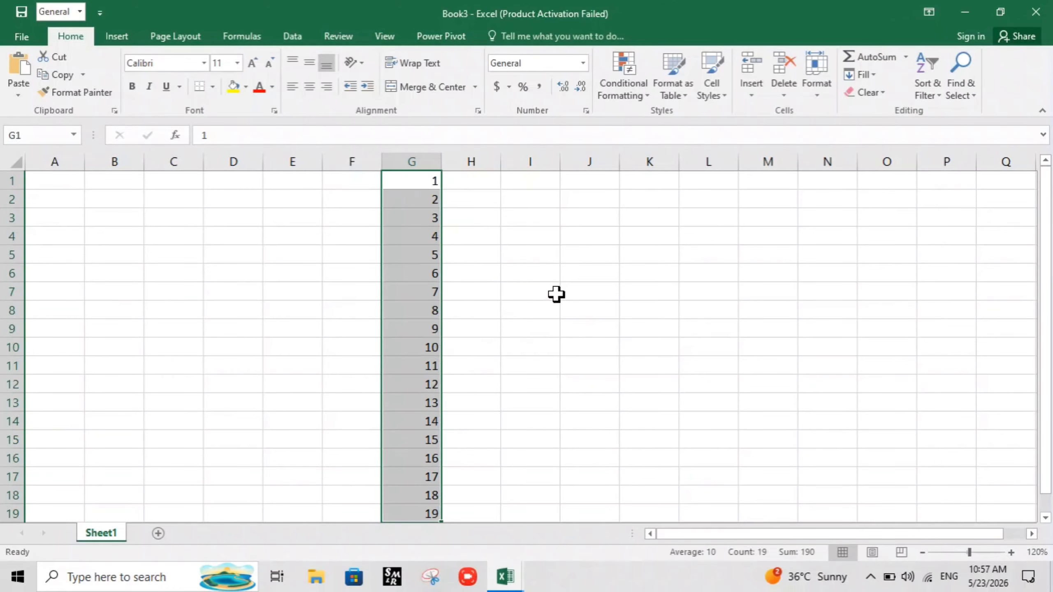
Enter 1 in cell I1 as the starting value of a second number series
click(536, 179)
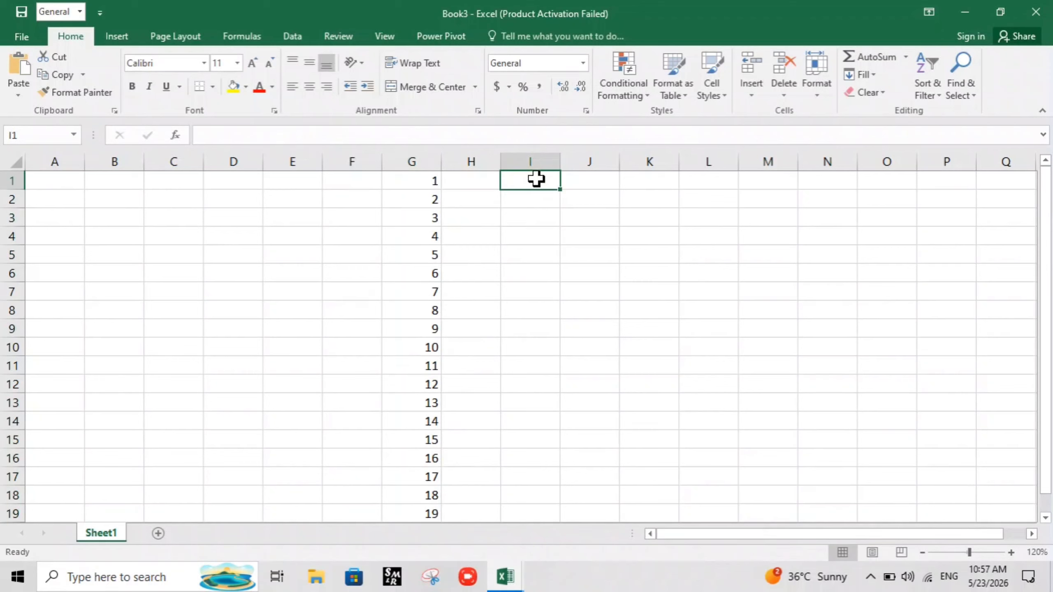
text(1)
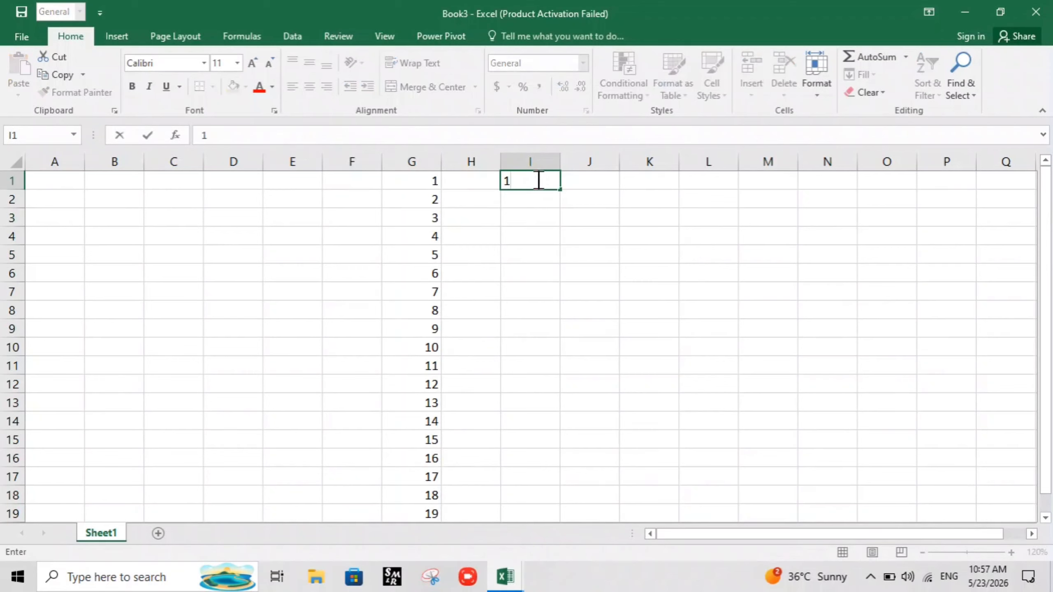
key(Return)
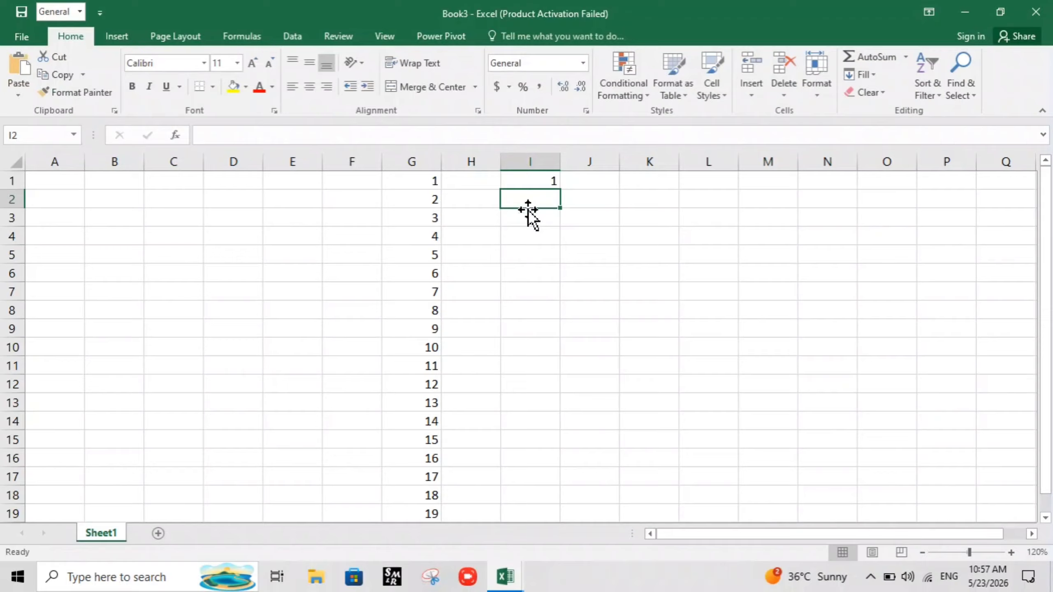
Fill a linear series down column I from cell I1, with step value 1 and stop value 100
click(536, 179)
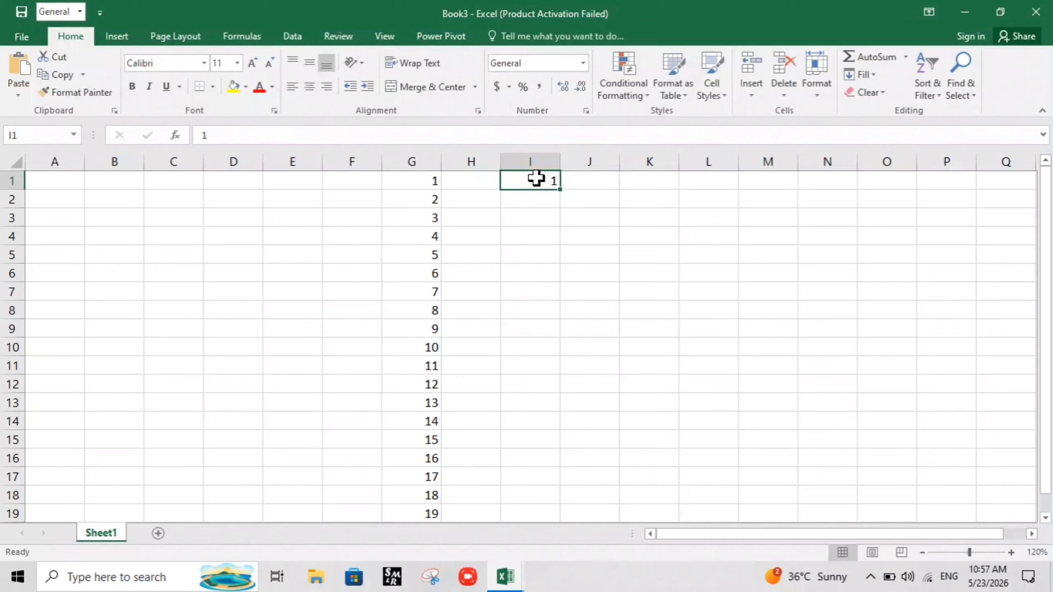
key(alt)
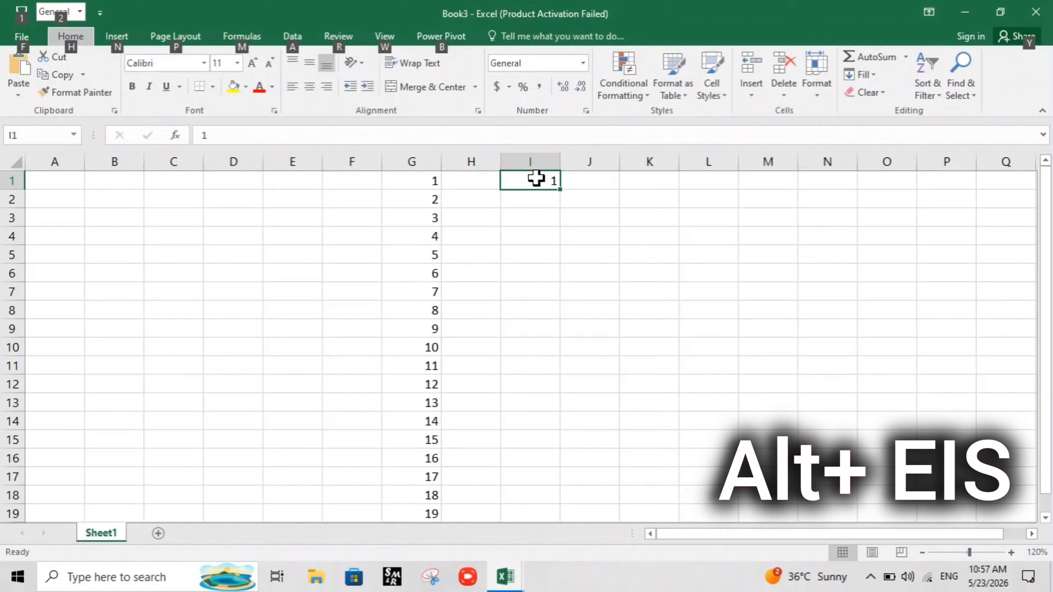
key(e)
key(i)
key(s)
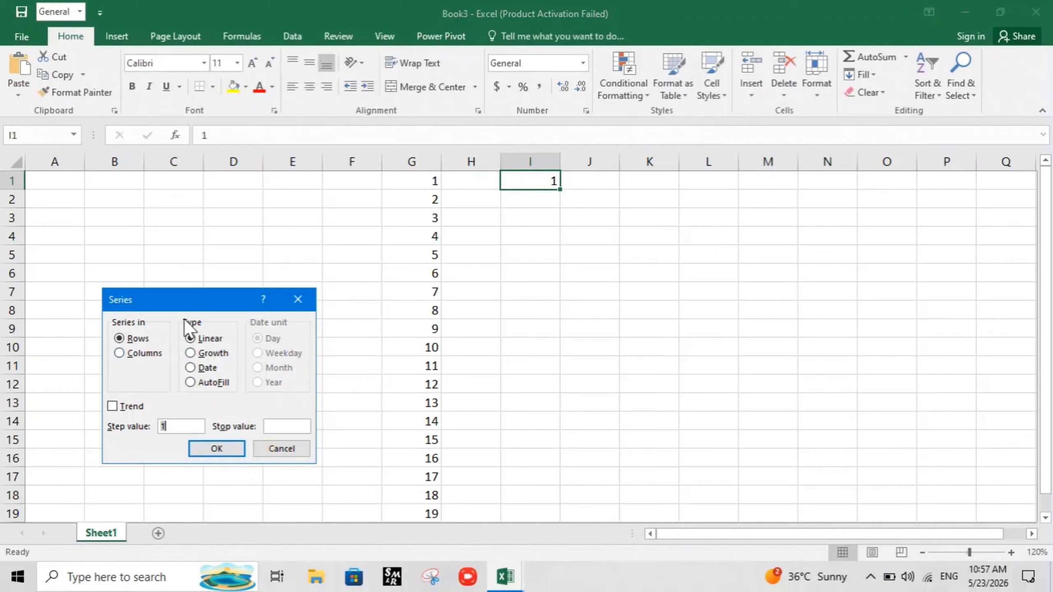
click(118, 352)
click(292, 427)
text(100)
click(216, 449)
scroll(551, 195, down, 2)
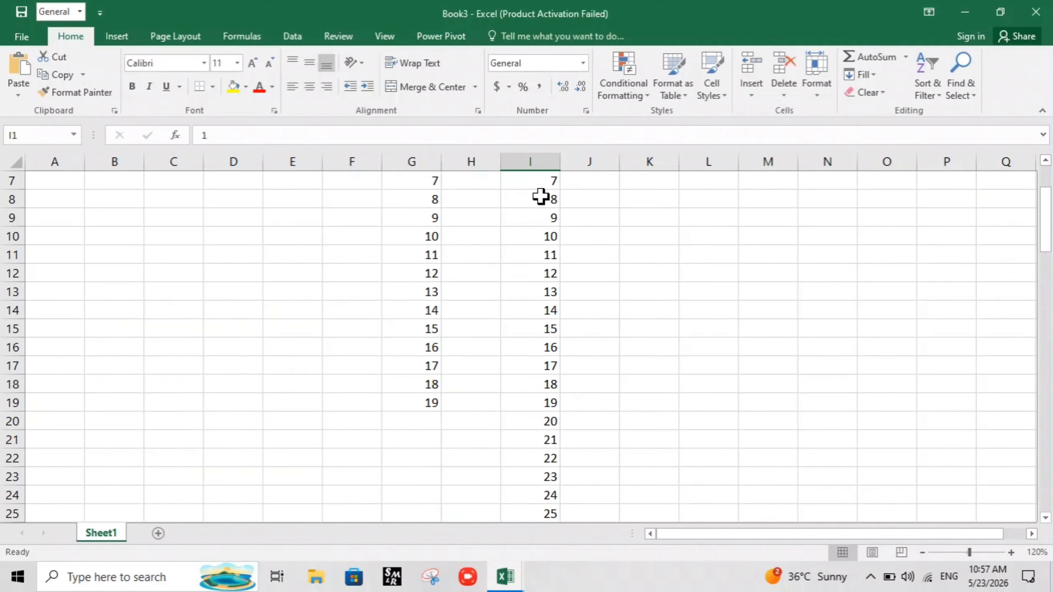
scroll(540, 197, down, 20)
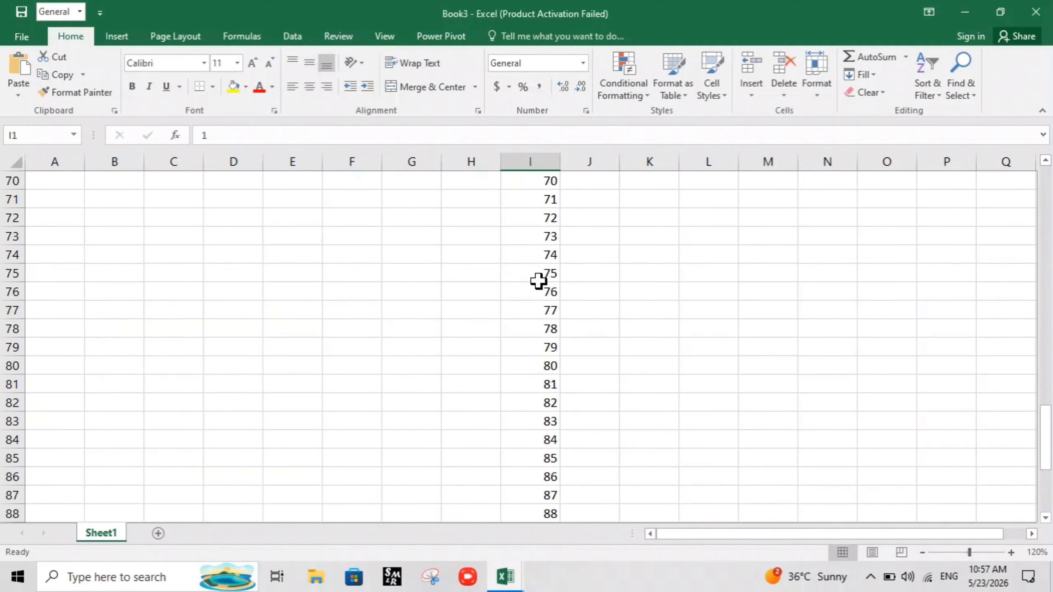
scroll(538, 281, down, 6)
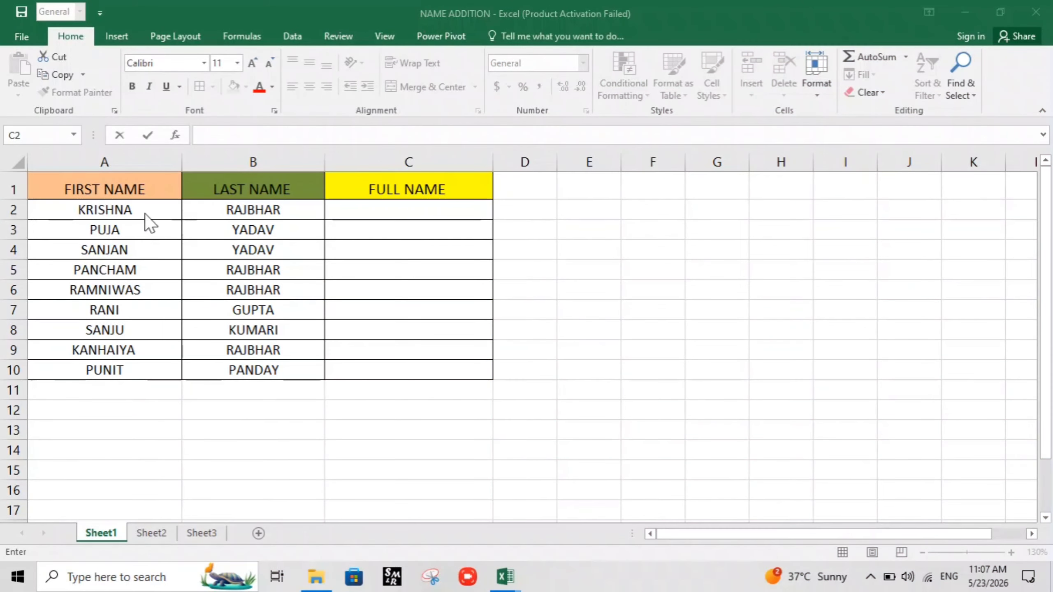
Enter the formula =A2& " "&B2 in cell C2 to join the first and last name with a space
double_click(392, 210)
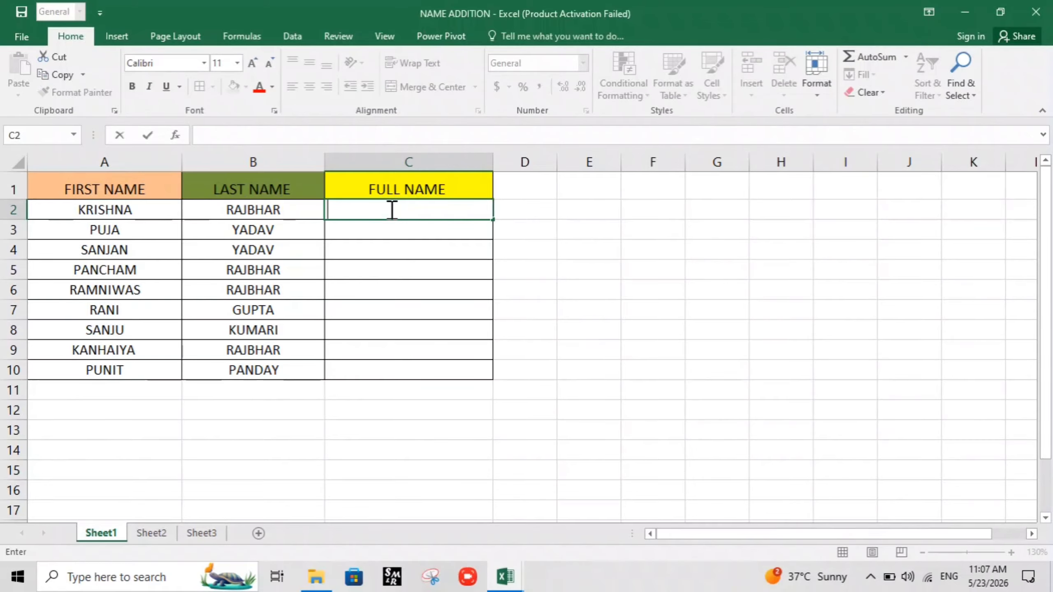
text(=)
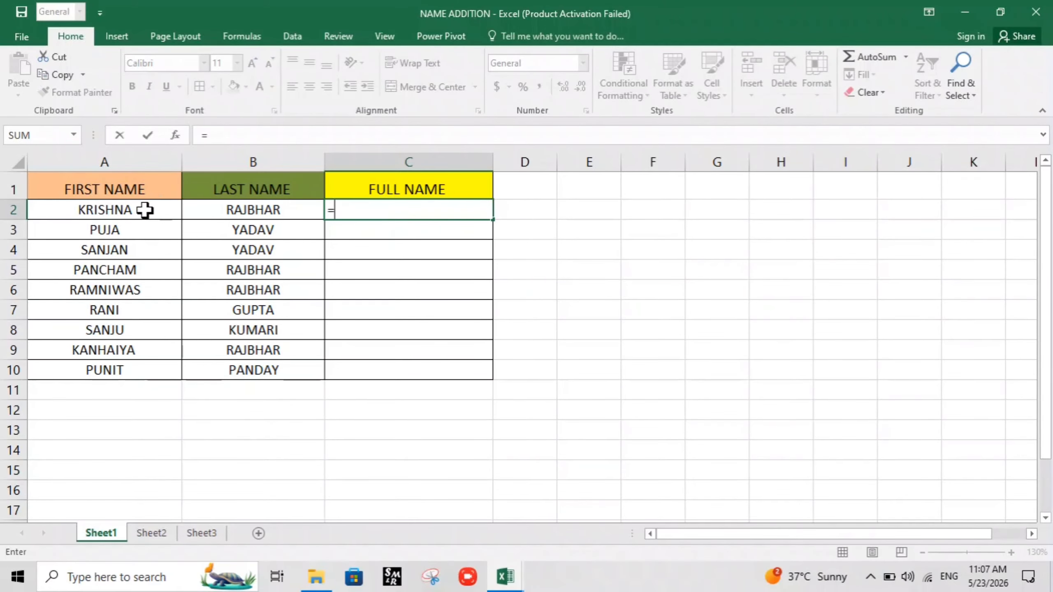
click(145, 210)
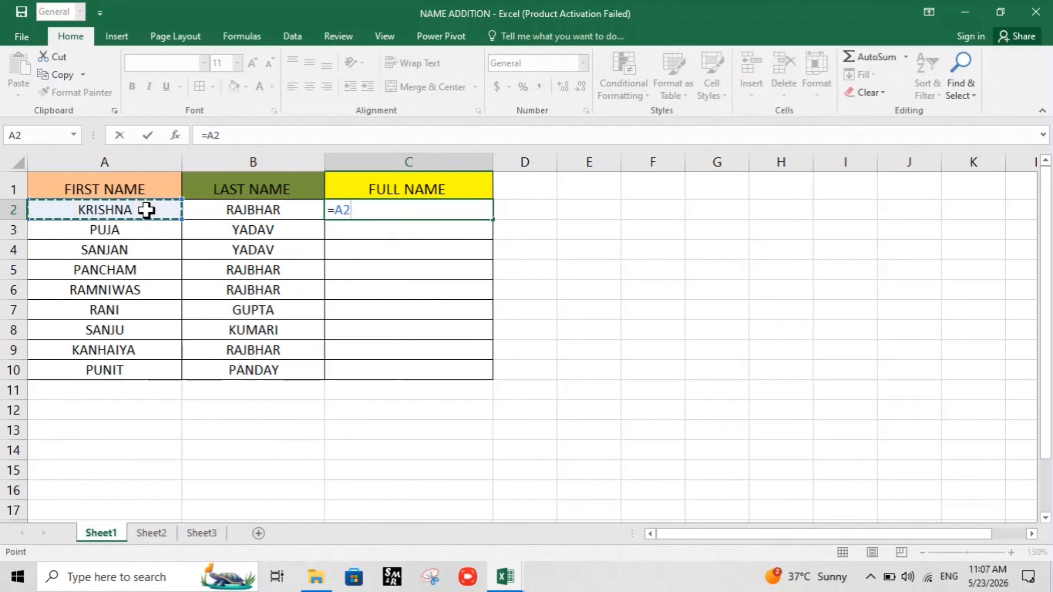
text(&)
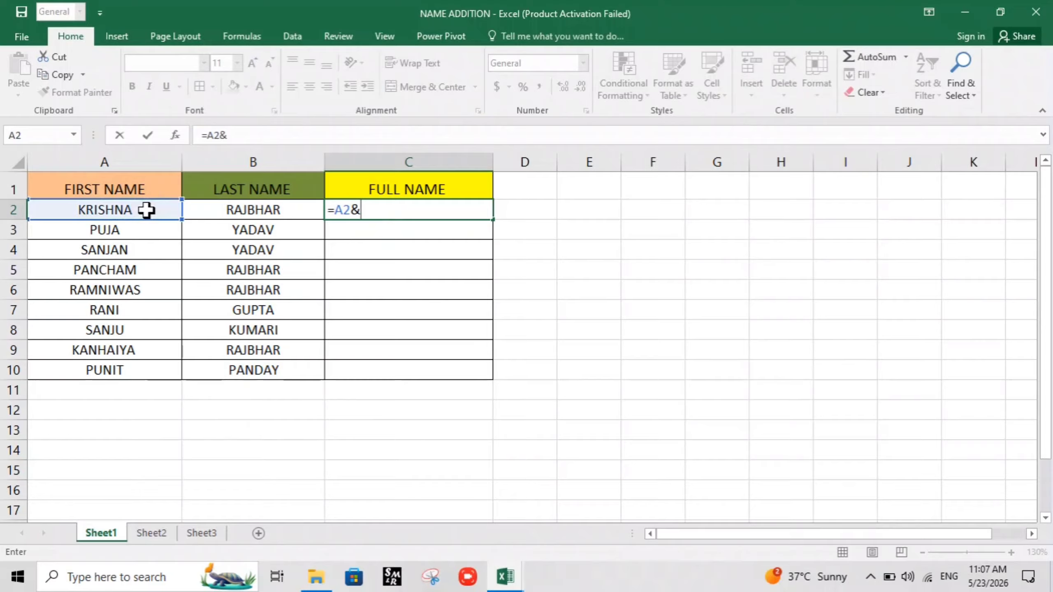
text( " "&)
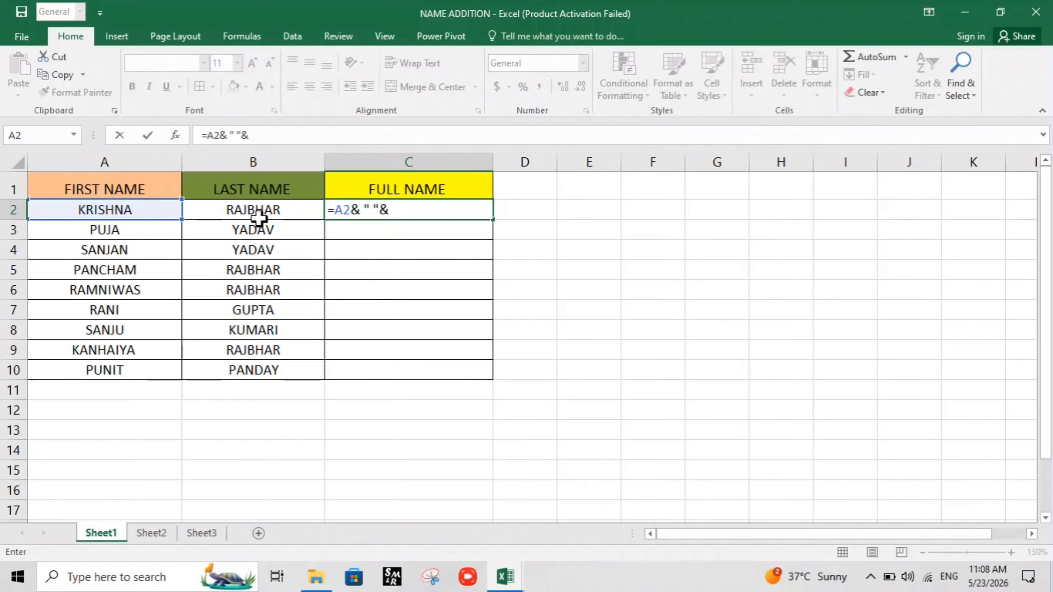
click(258, 211)
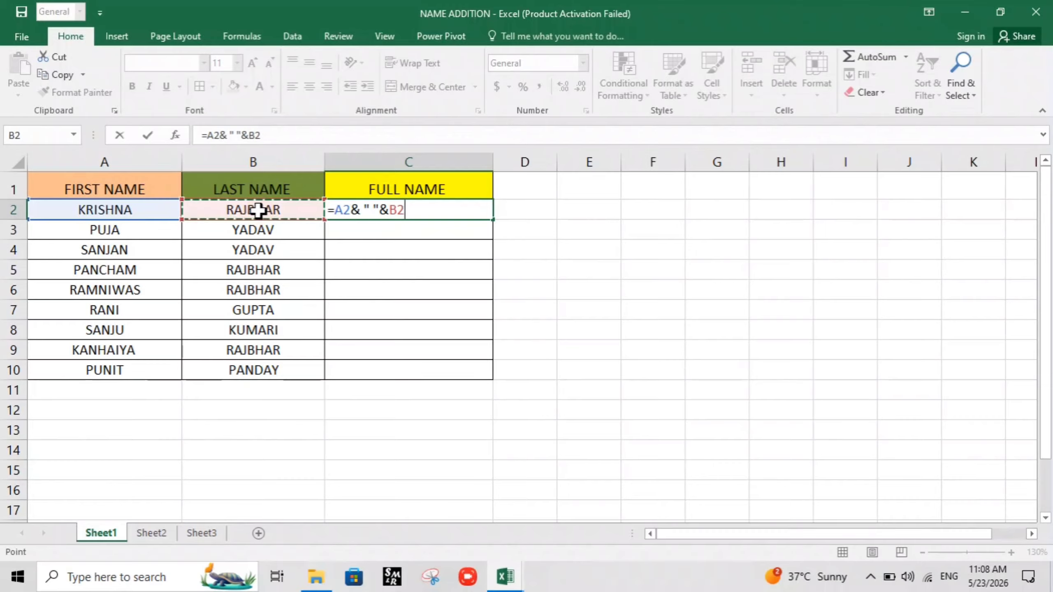
key(Return)
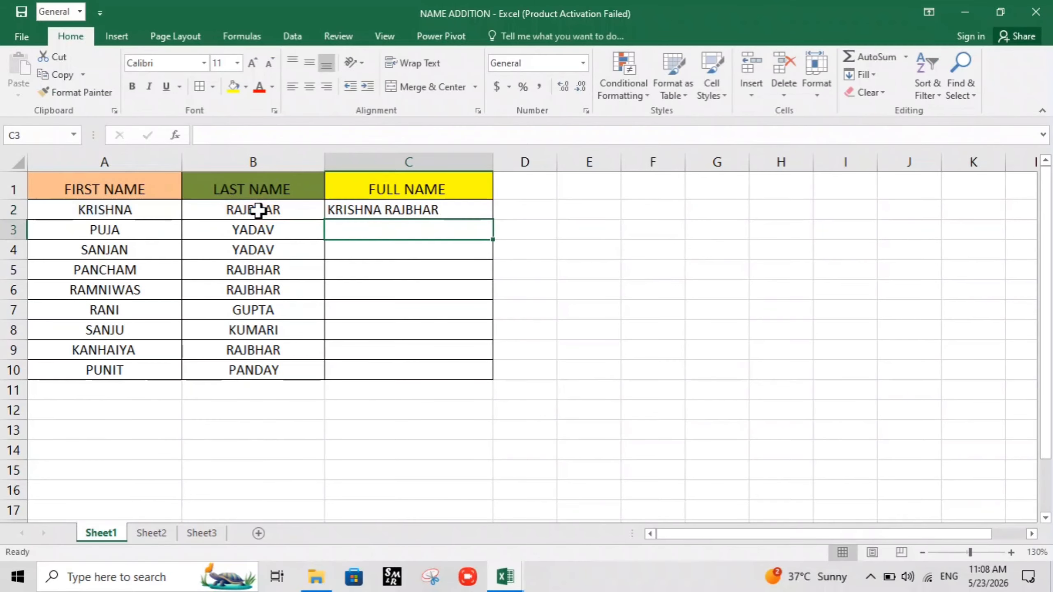
Copy the full-name formula from C2 down to C10
click(448, 303)
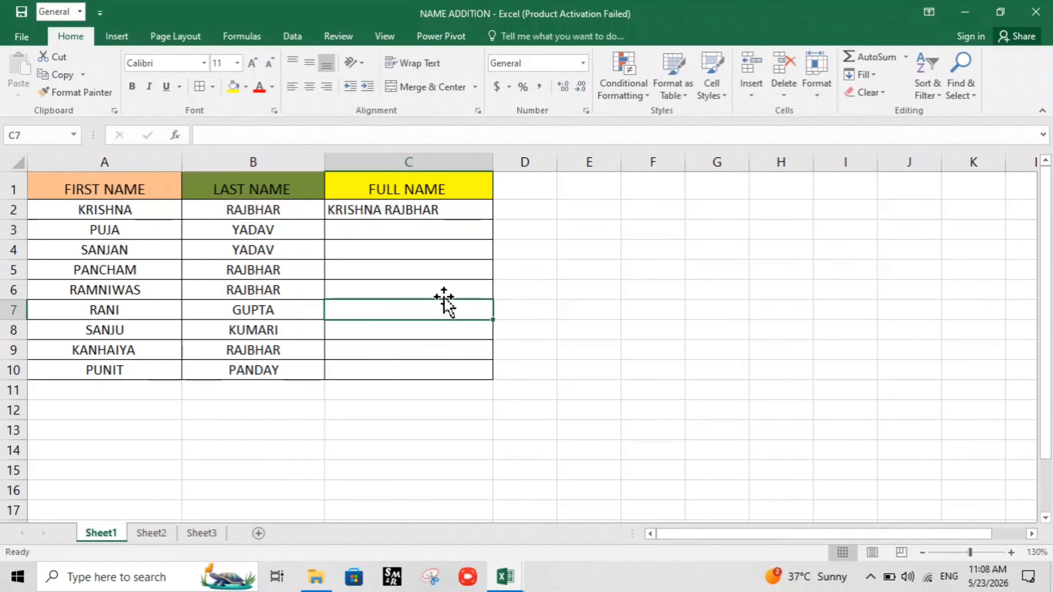
click(453, 206)
drag(495, 218, 513, 375)
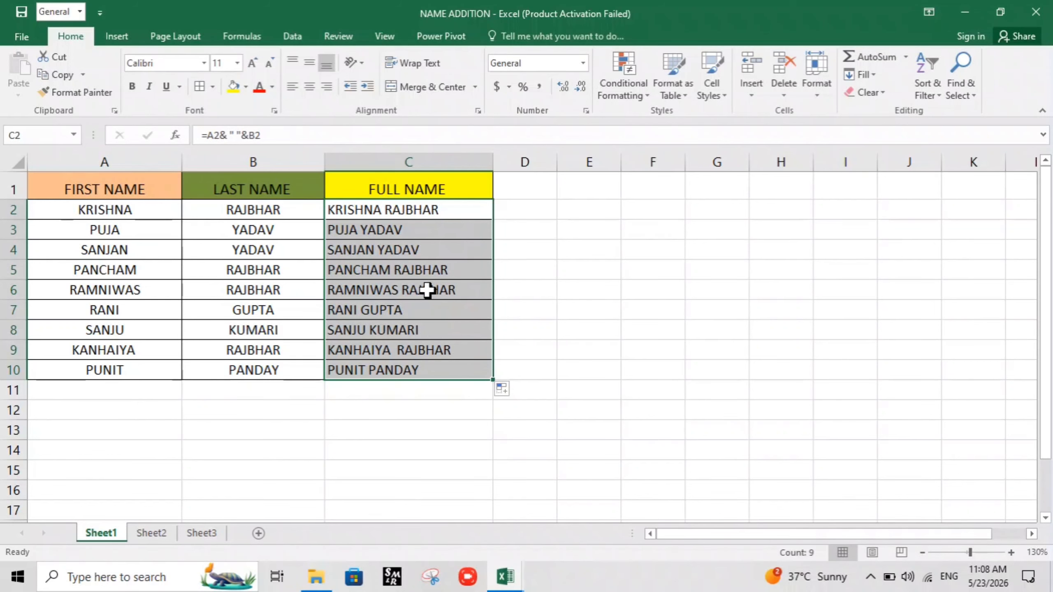
key(super)
text(HEA)
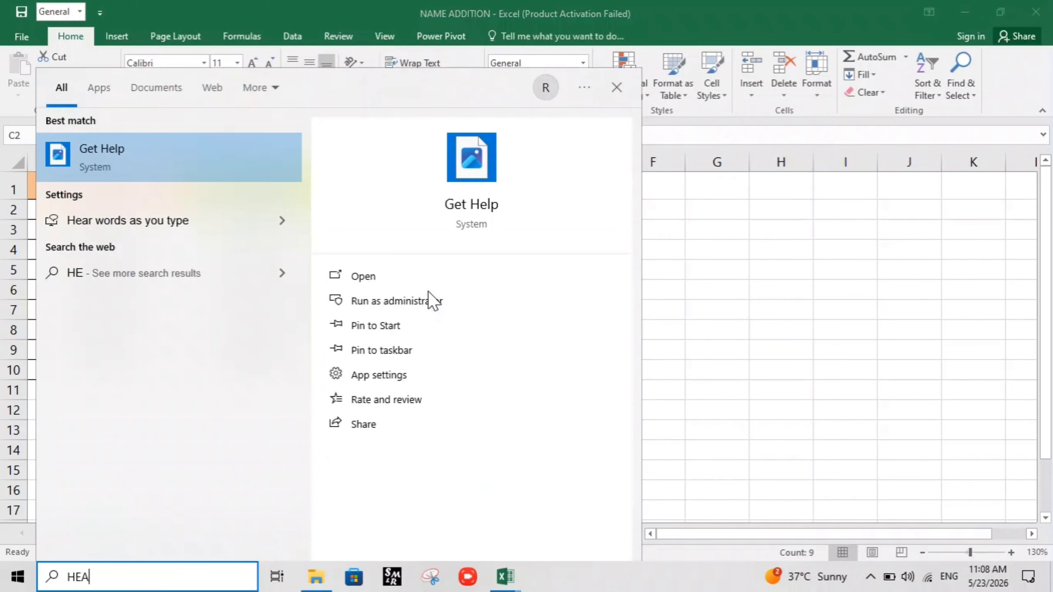
click(660, 301)
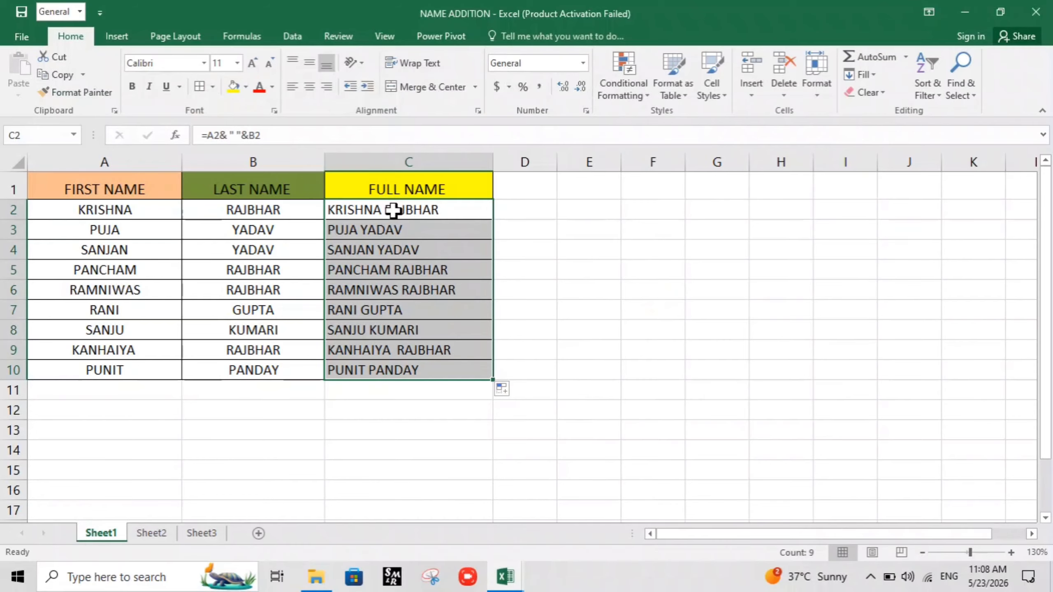
Clear all contents and formatting from the full-name cells C2:C10
key(alt+h)
key(e)
key(a)
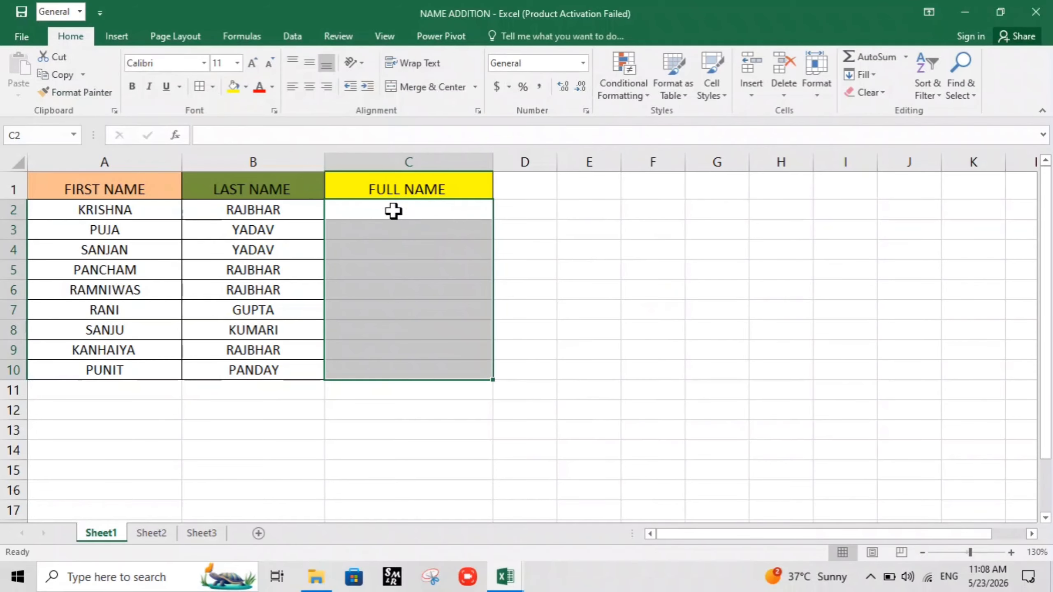
click(471, 269)
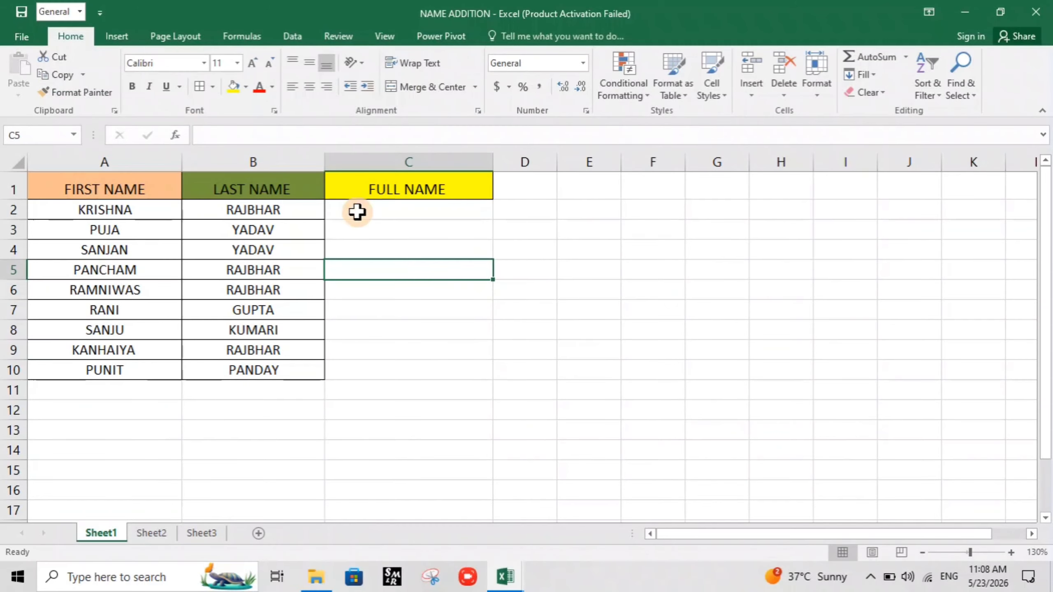
Apply all borders to the empty cells C2:C10 under the FULL NAME header
drag(356, 212, 419, 366)
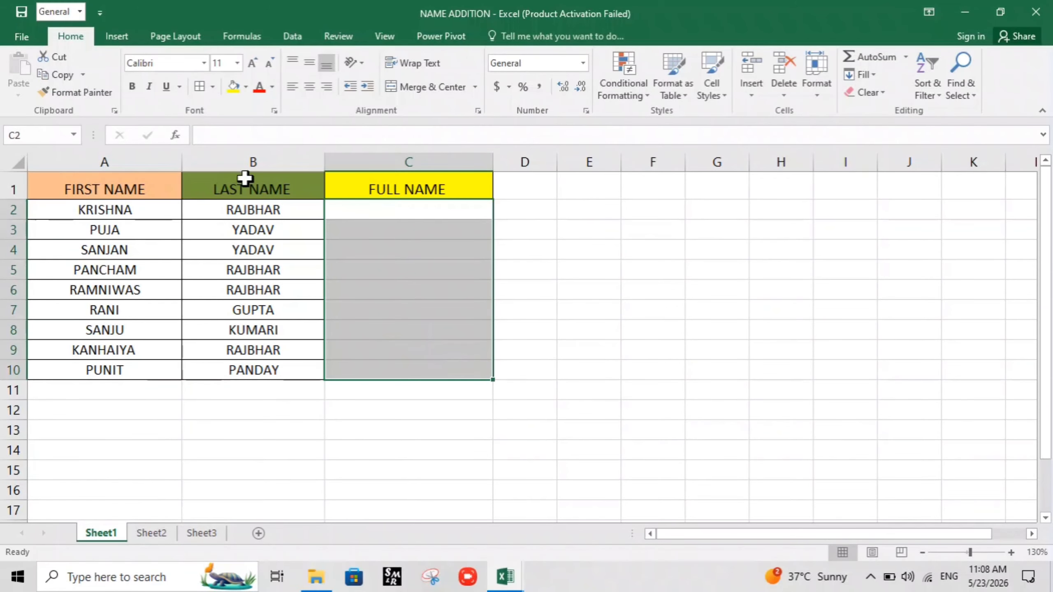
click(199, 91)
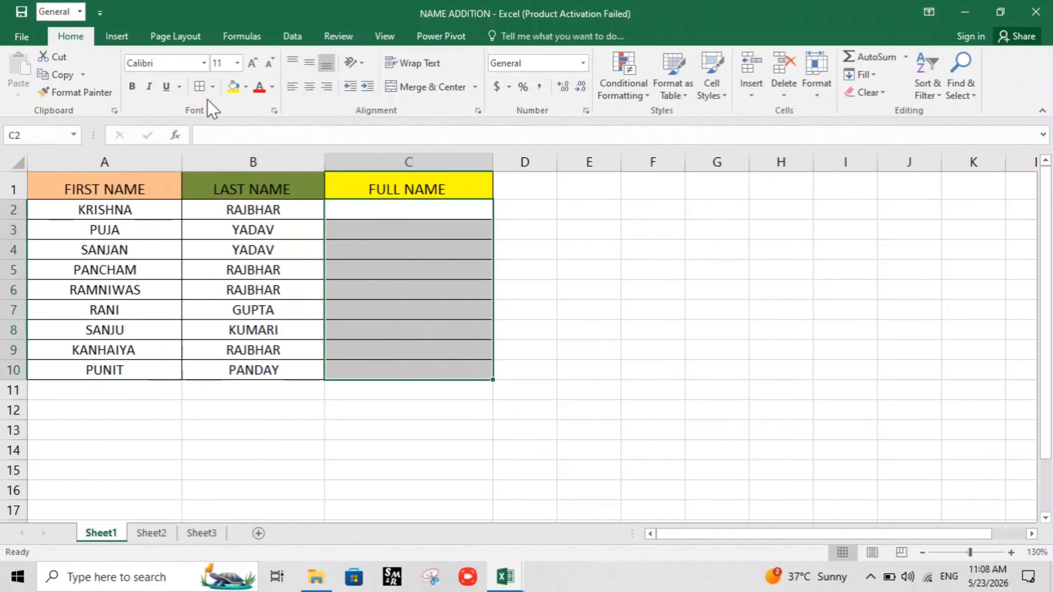
drag(761, 346, 736, 348)
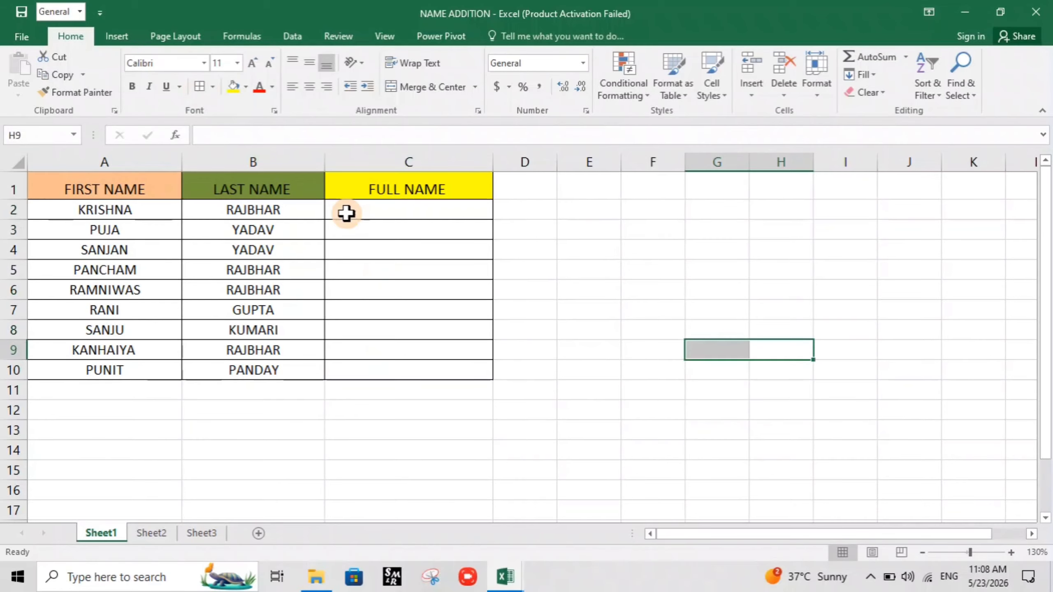
Enter the first person's full name in cell C2 as plain text, with a space between first and last name
click(347, 213)
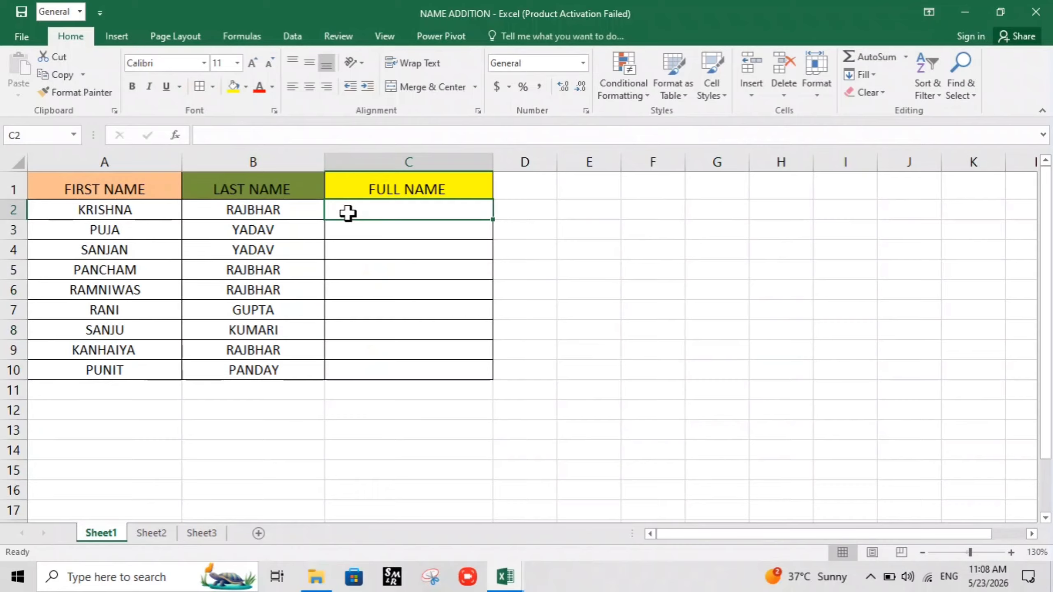
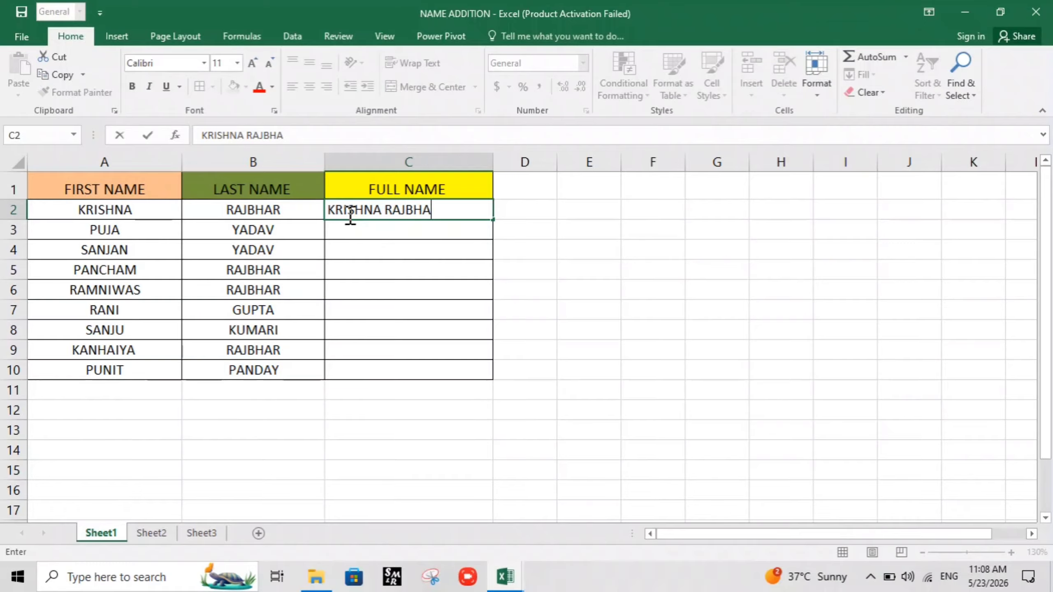
click(364, 230)
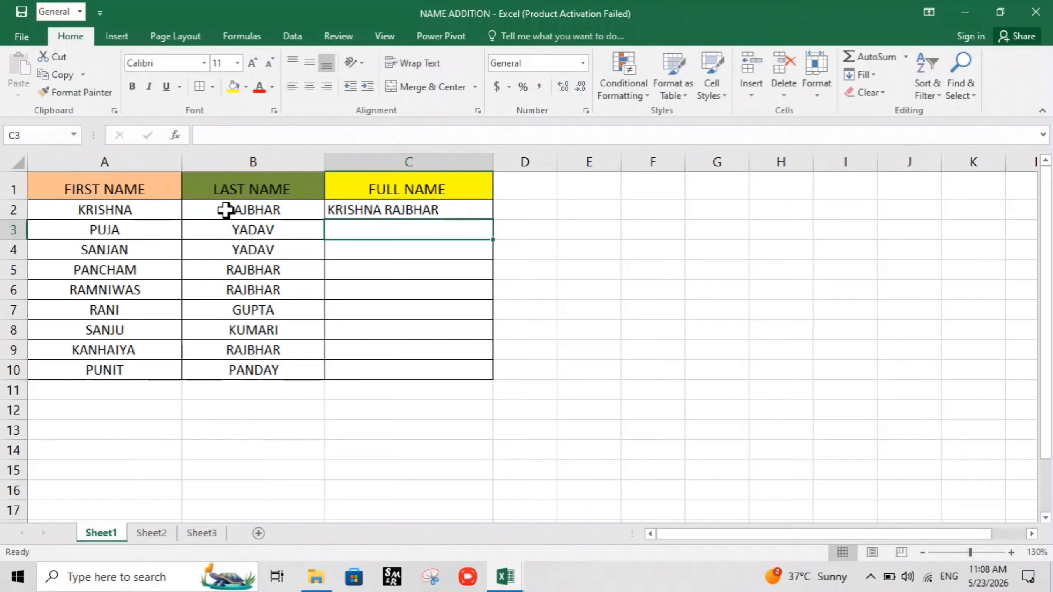
Flash Fill the full-name cells C2:C10 from the pattern in C2
drag(423, 207, 436, 366)
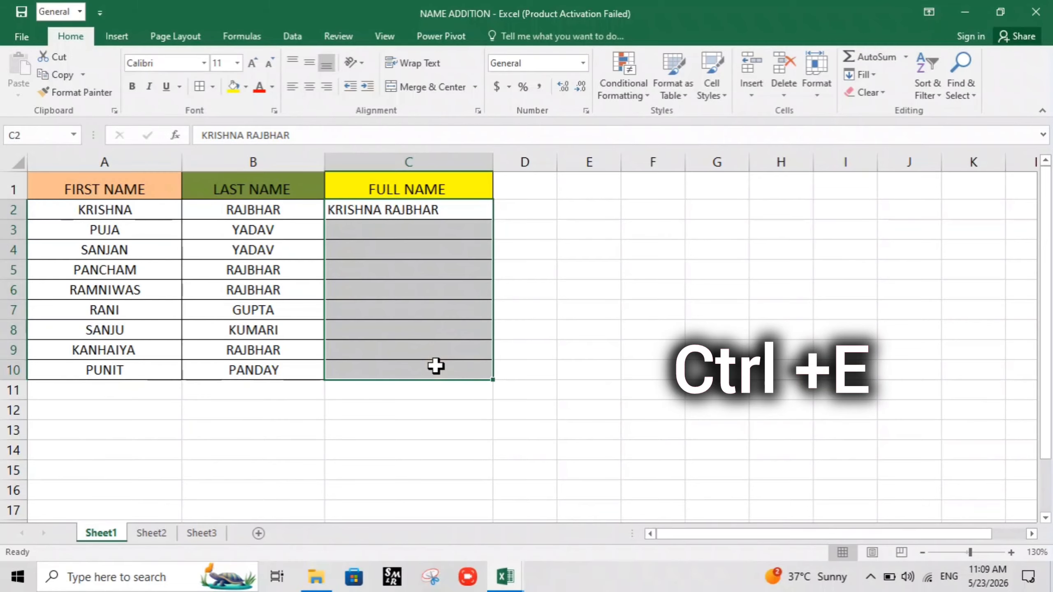
key(ctrl+e)
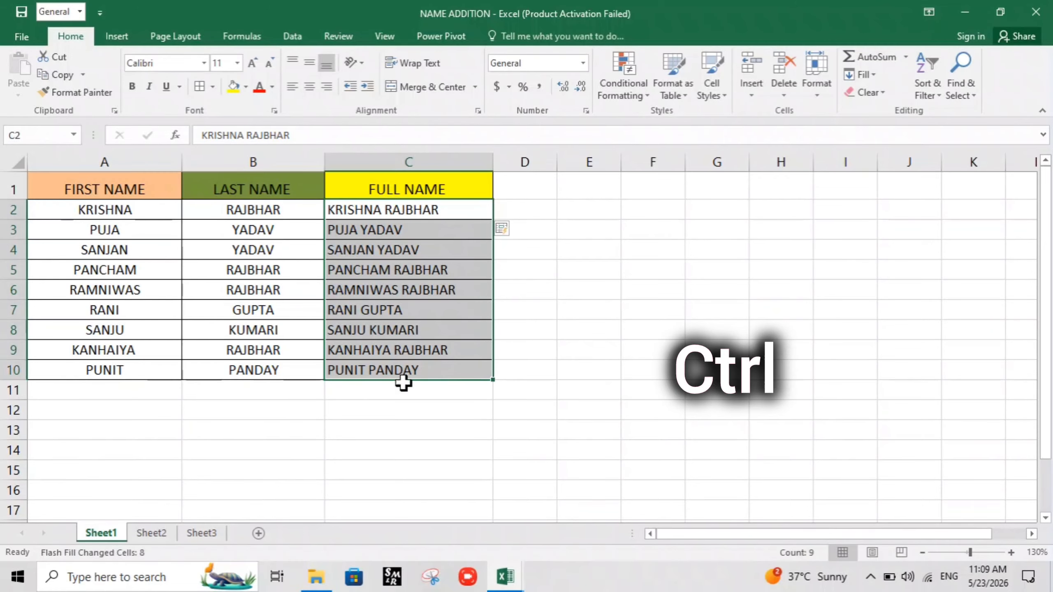
click(463, 447)
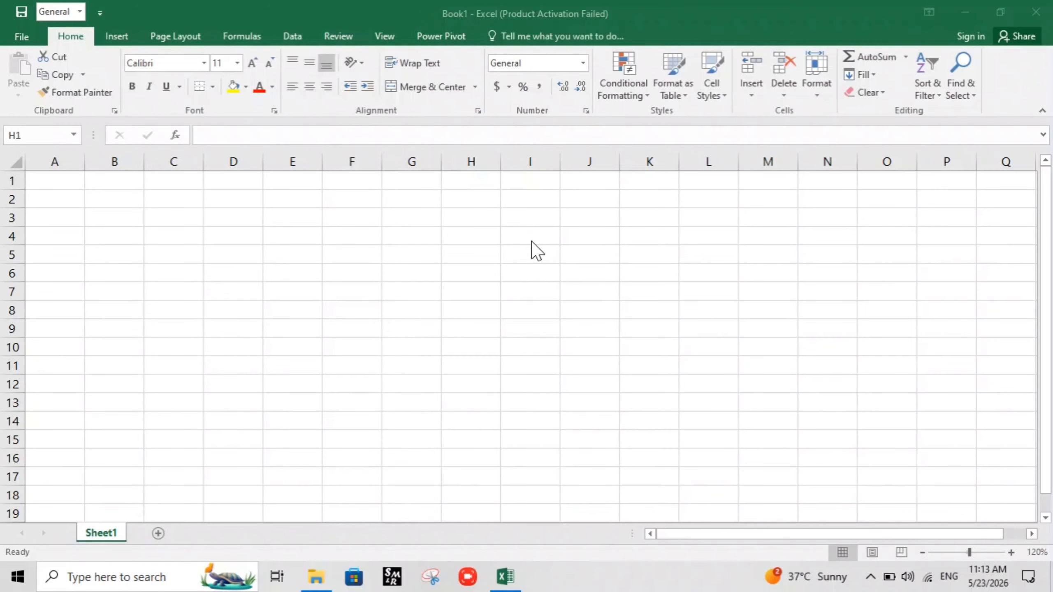
click(459, 178)
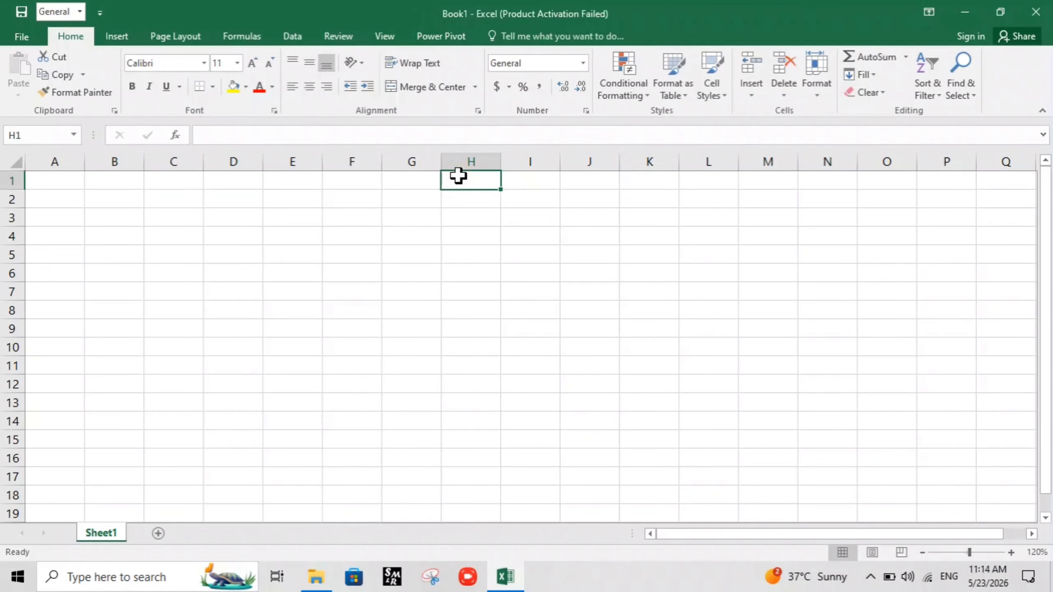
text(1A)
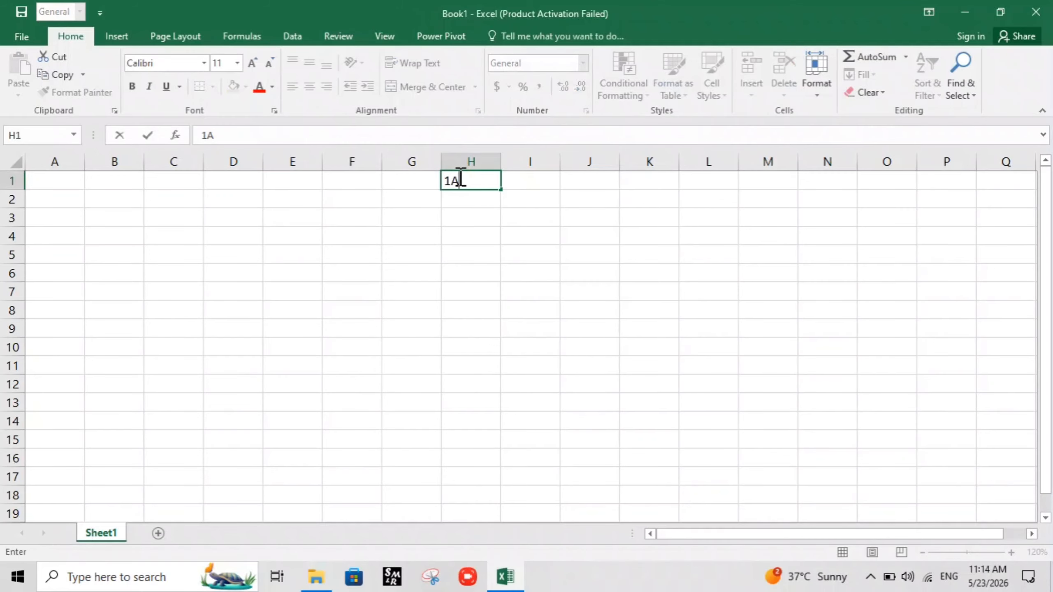
key(BackSpace)
text(ST)
click(472, 206)
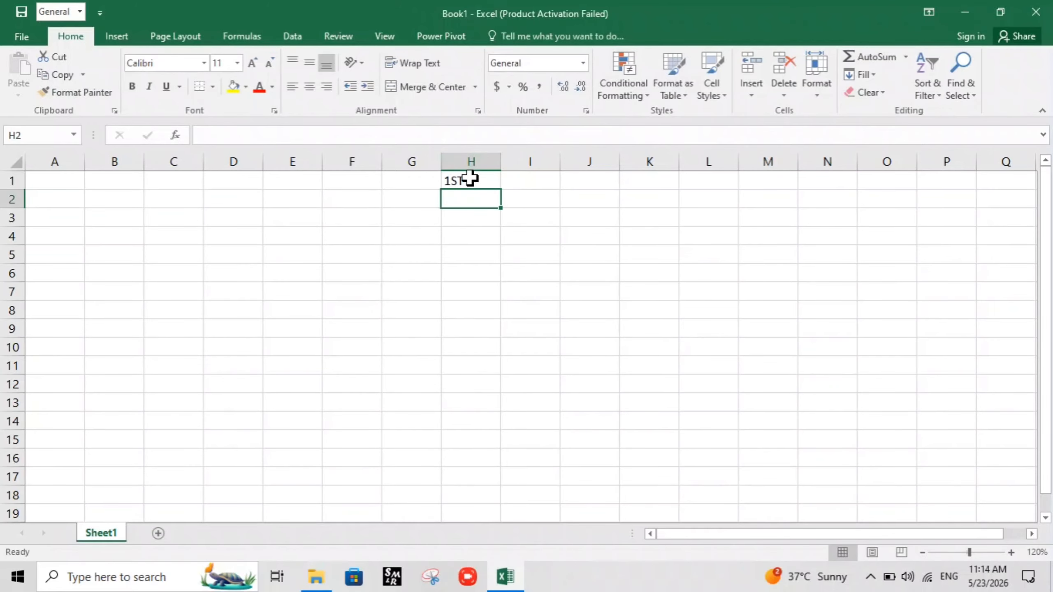
click(470, 180)
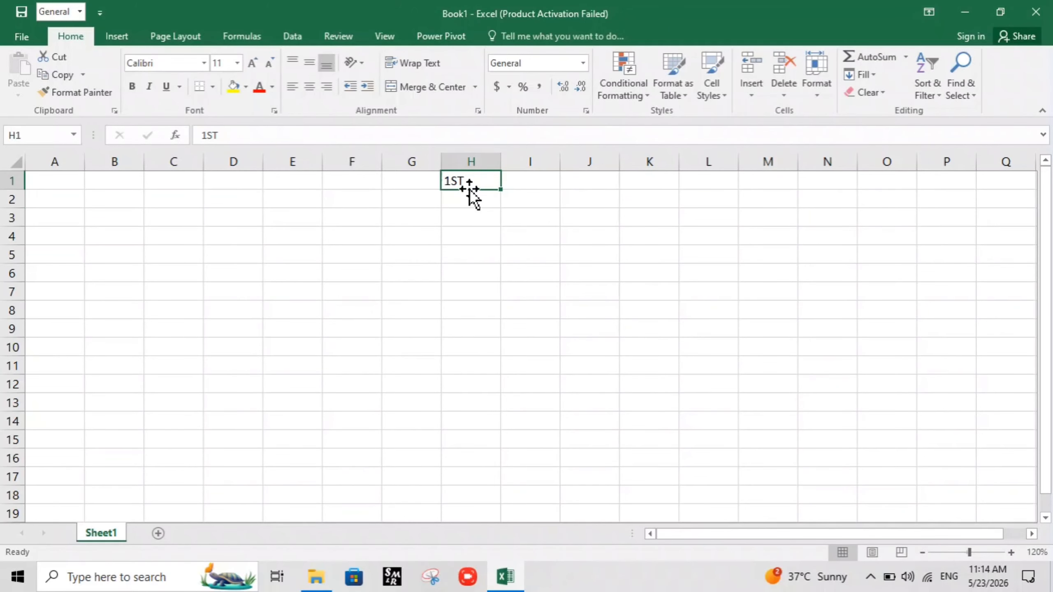
key(BackSpace)
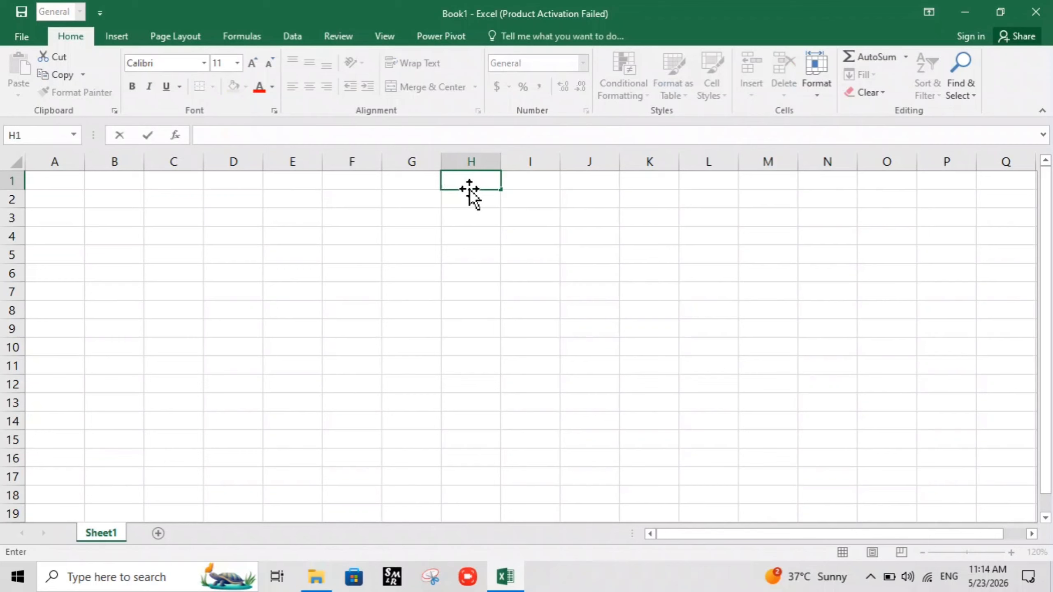
drag(485, 229, 485, 212)
Enter 1ST in cell H1 of the blank workbook
click(482, 181)
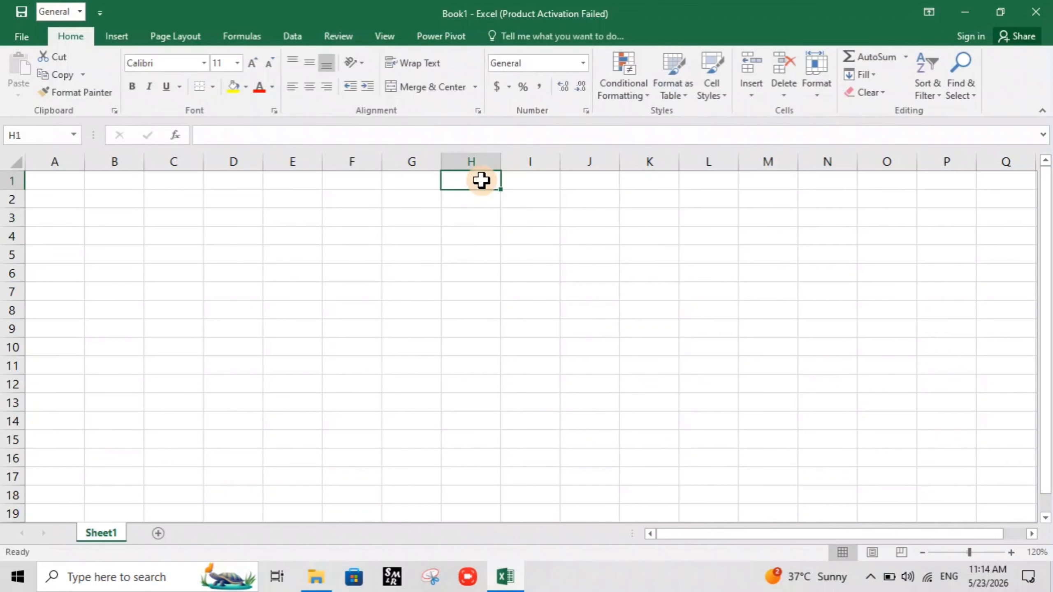
text(1ST)
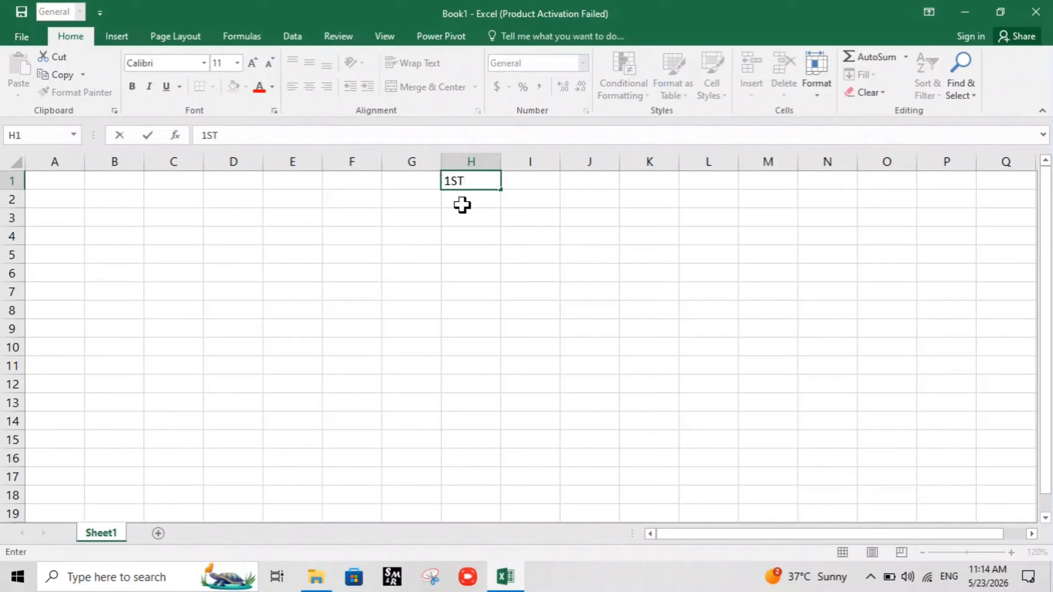
click(463, 204)
click(468, 182)
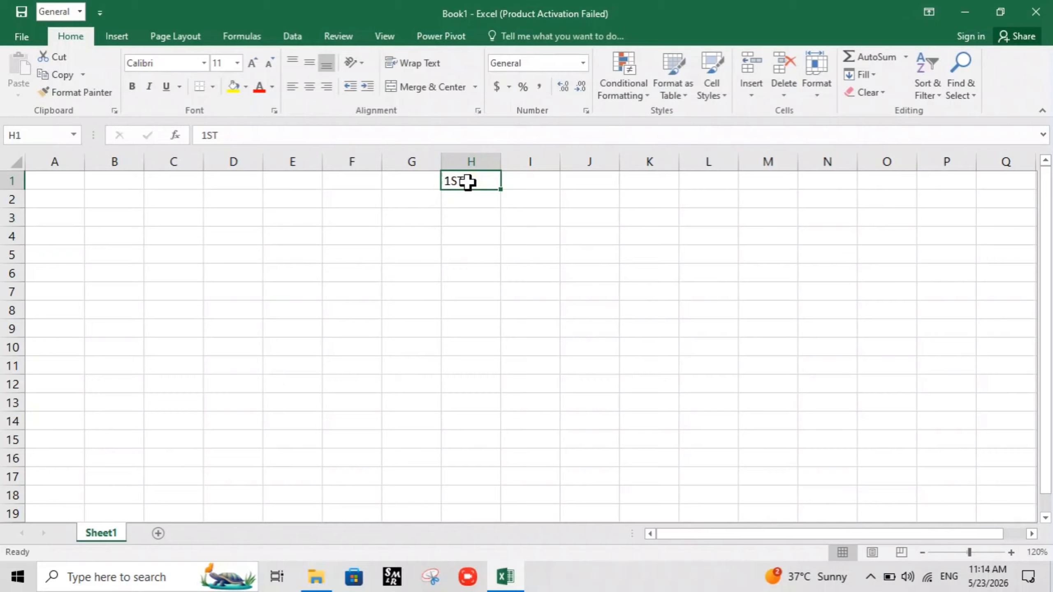
Format the 1ST entry in H1 as superscript and set its font size to 14
key(ctrl+1)
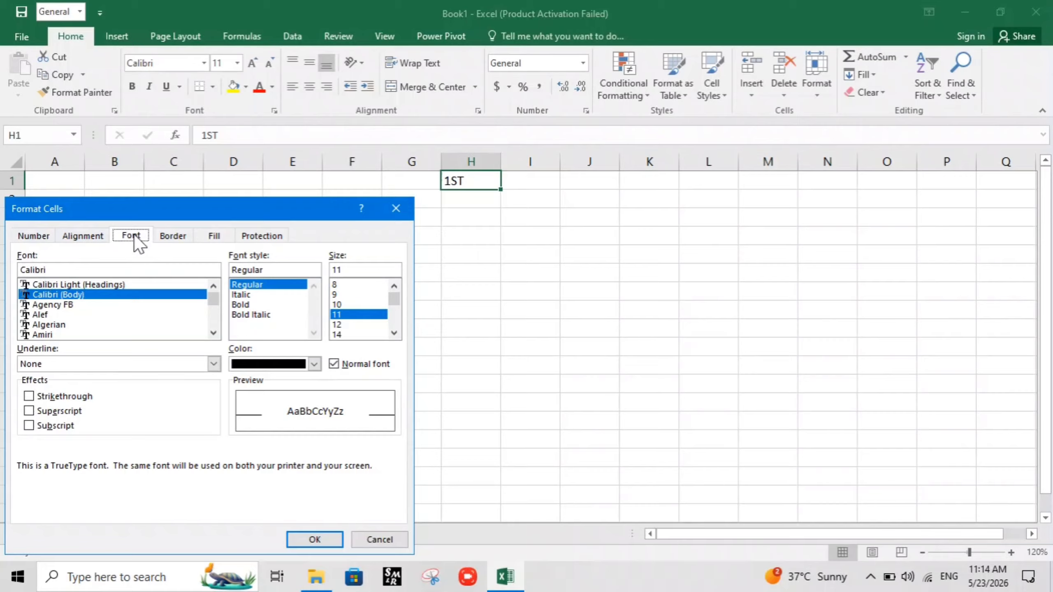
click(30, 411)
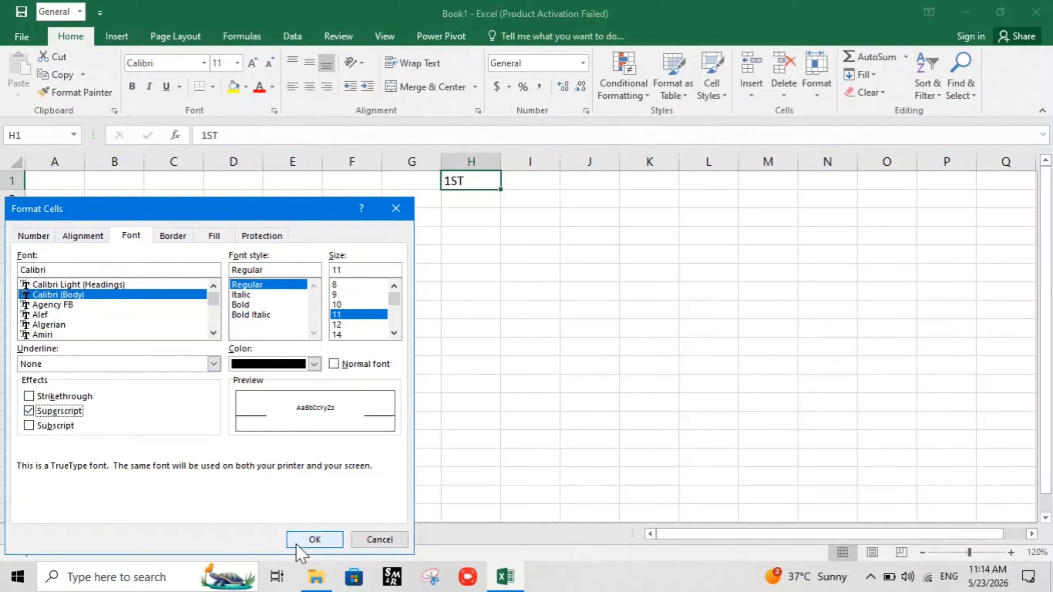
click(309, 541)
click(472, 218)
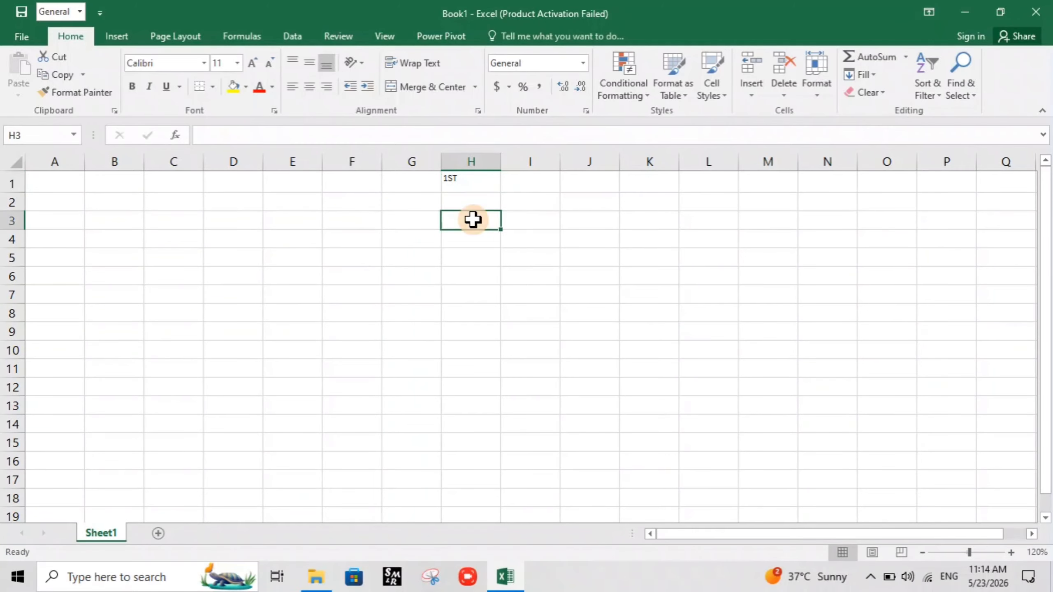
click(468, 181)
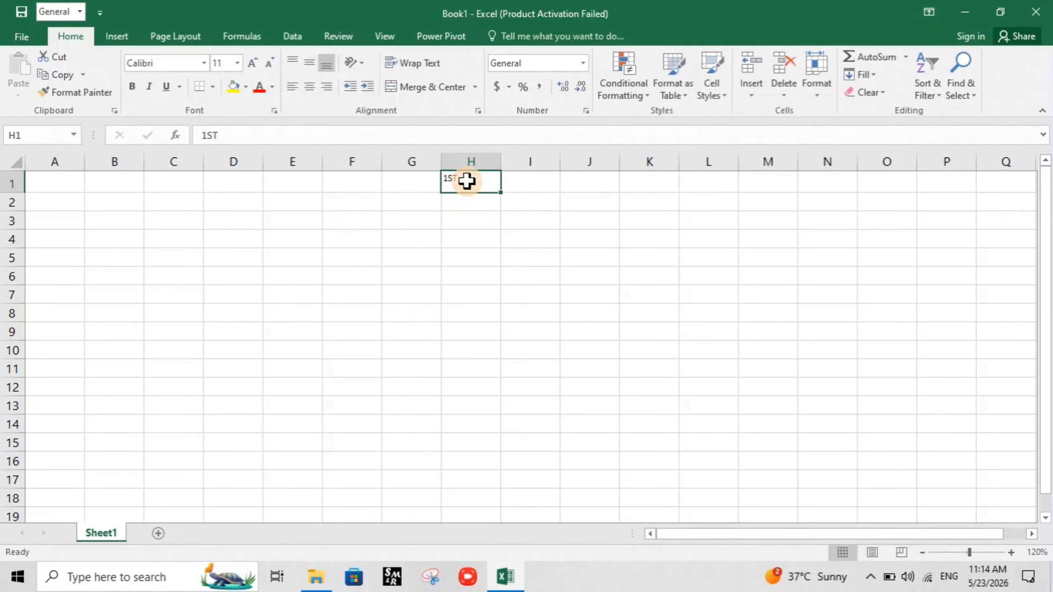
click(250, 63)
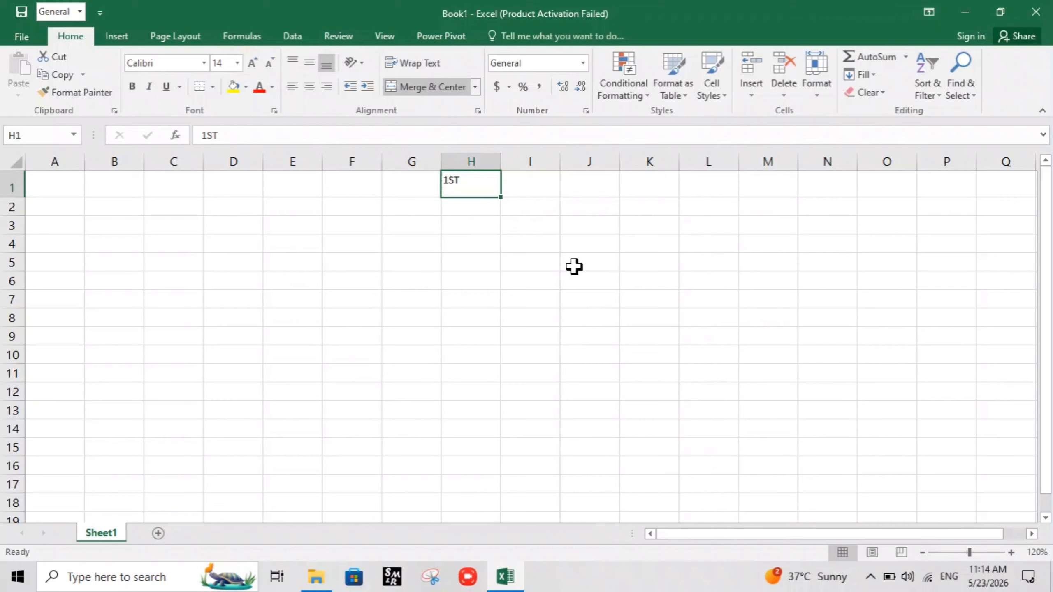
click(482, 218)
Fill the ordinal series from H1 down column H to row 44
click(481, 191)
drag(502, 198, 462, 533)
scroll(466, 235, up, 1)
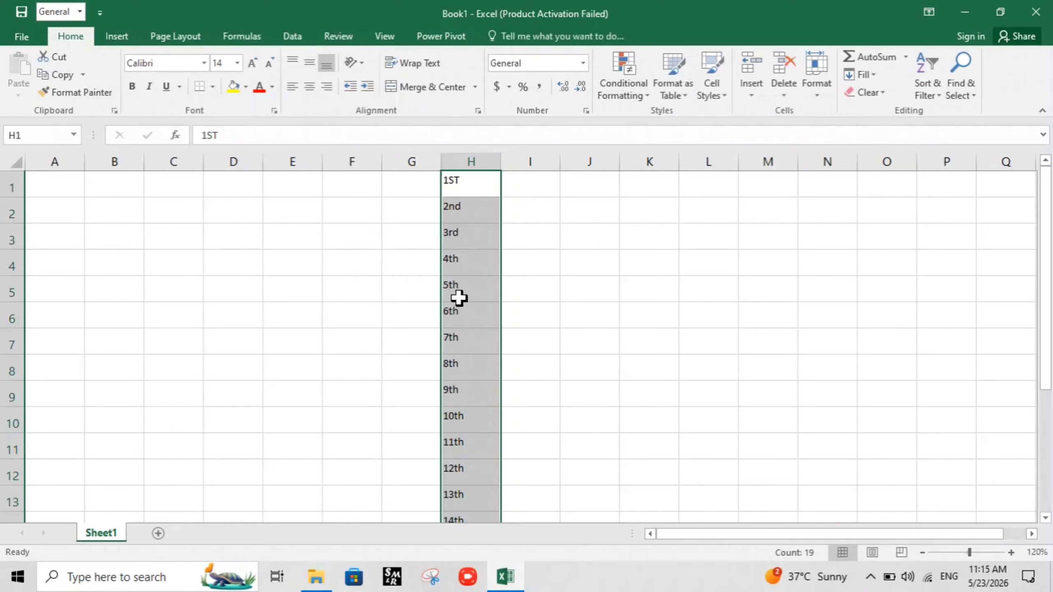
scroll(445, 427, down, 6)
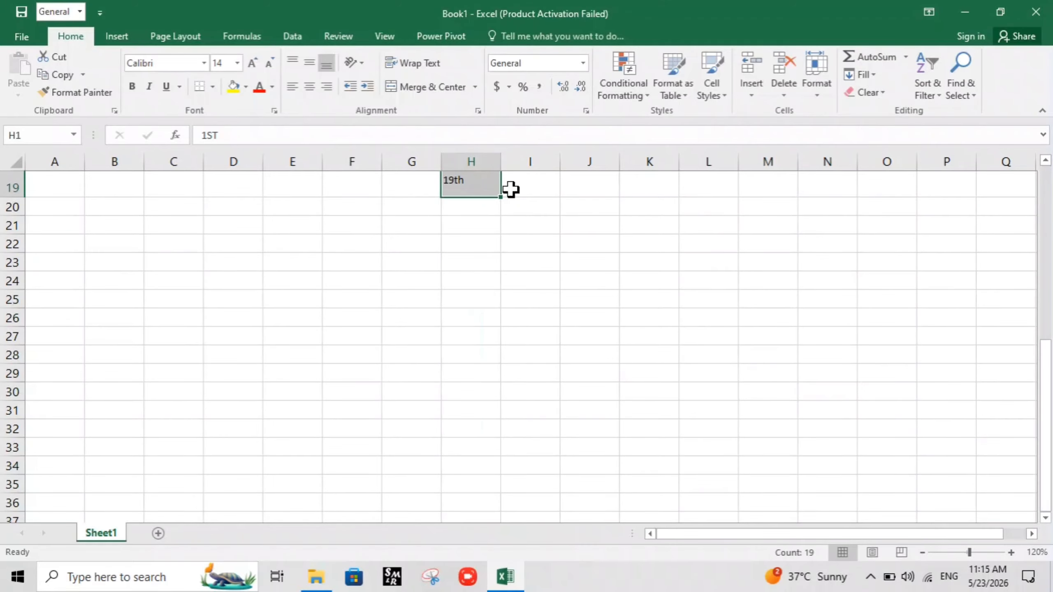
drag(502, 198, 482, 538)
scroll(489, 321, down, 15)
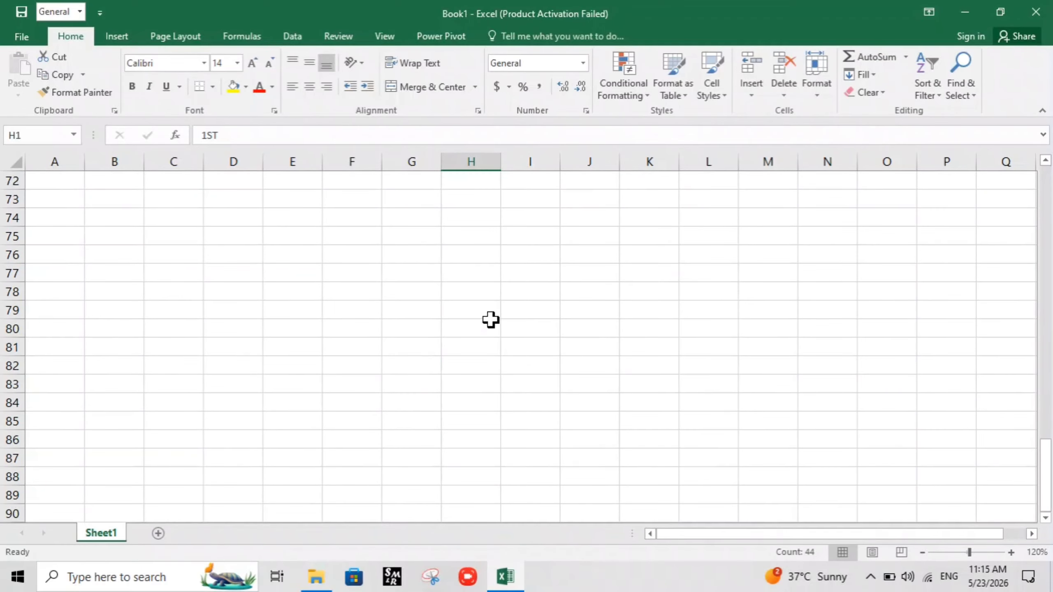
scroll(490, 307, up, 5)
scroll(490, 304, up, 12)
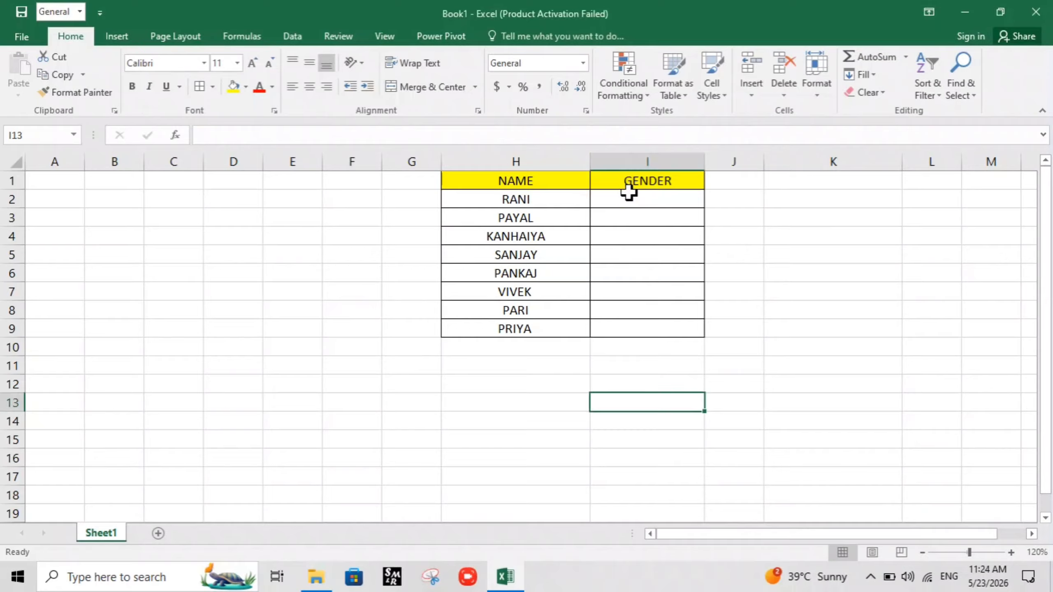
Set the data validation of the GENDER cells I2:I9 to allow a List
drag(631, 196, 668, 317)
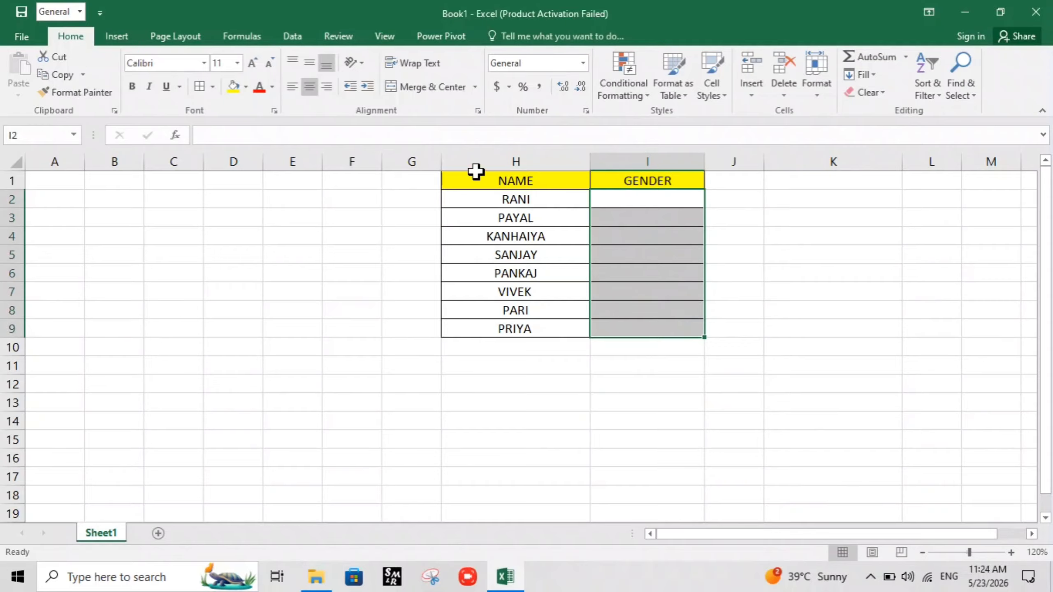
click(292, 38)
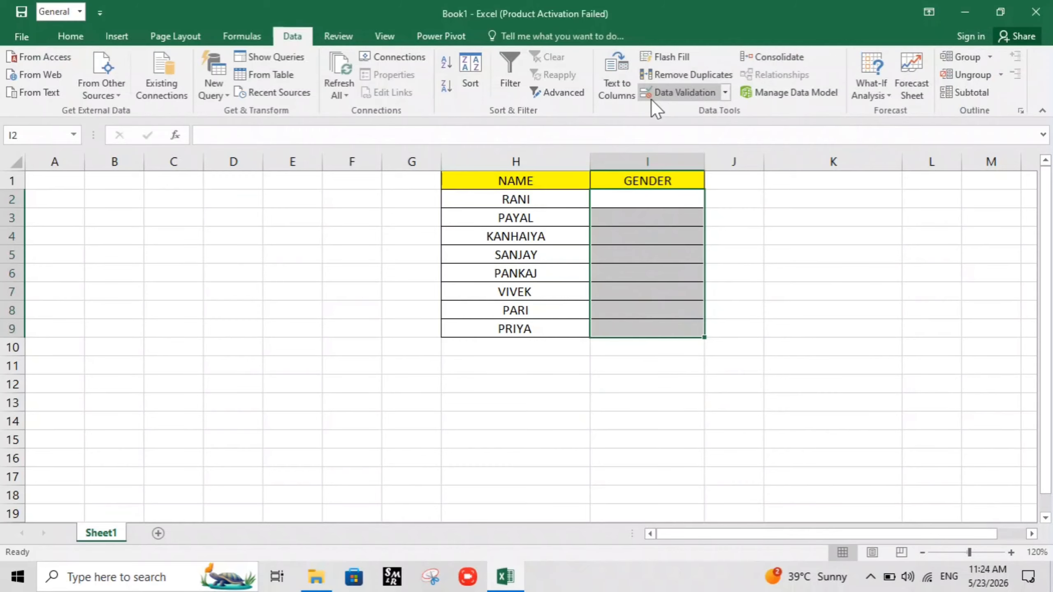
click(700, 91)
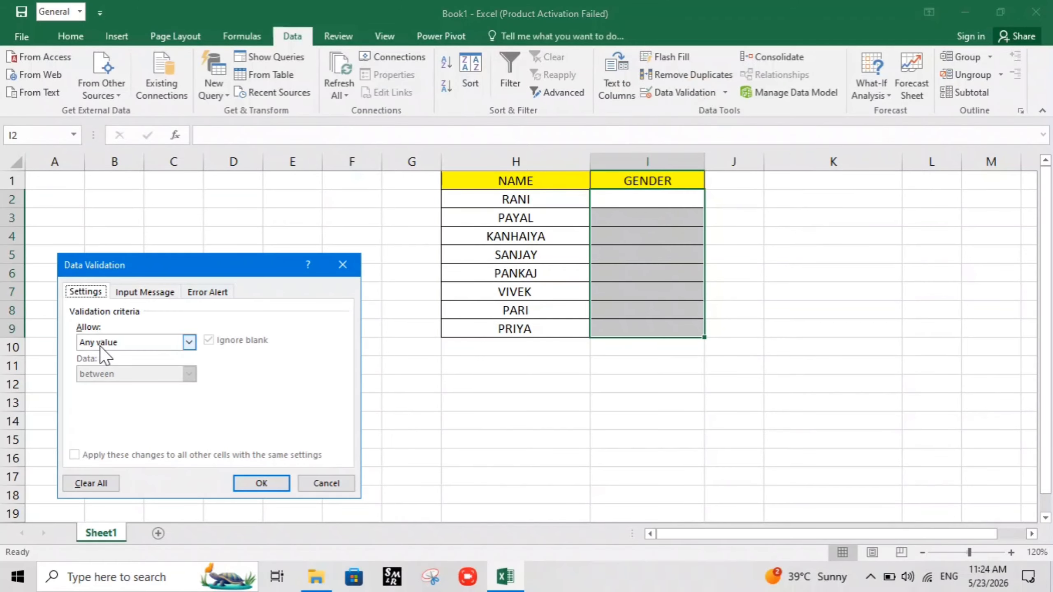
click(190, 343)
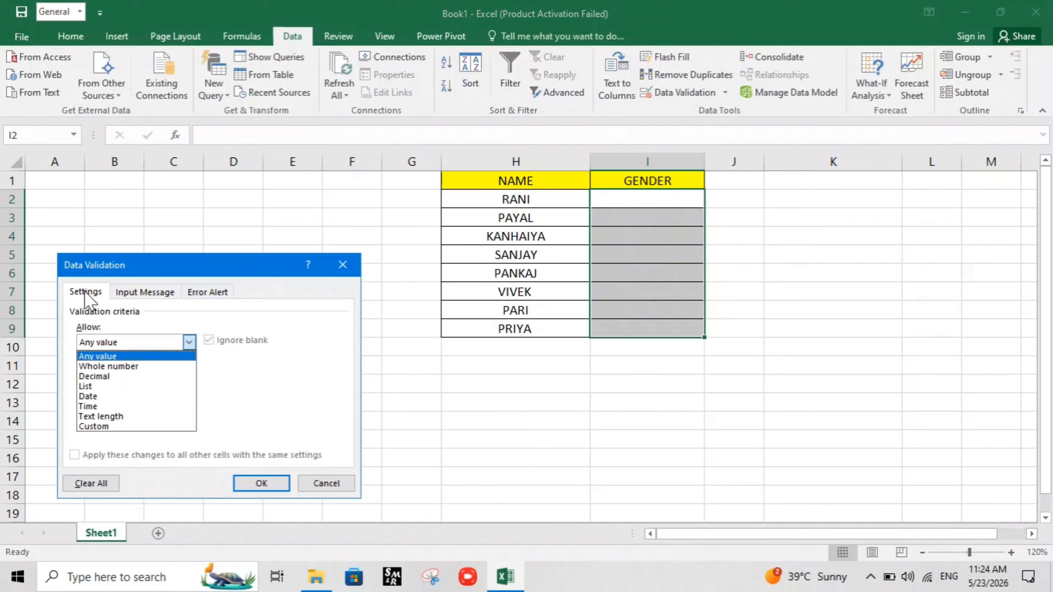
click(108, 387)
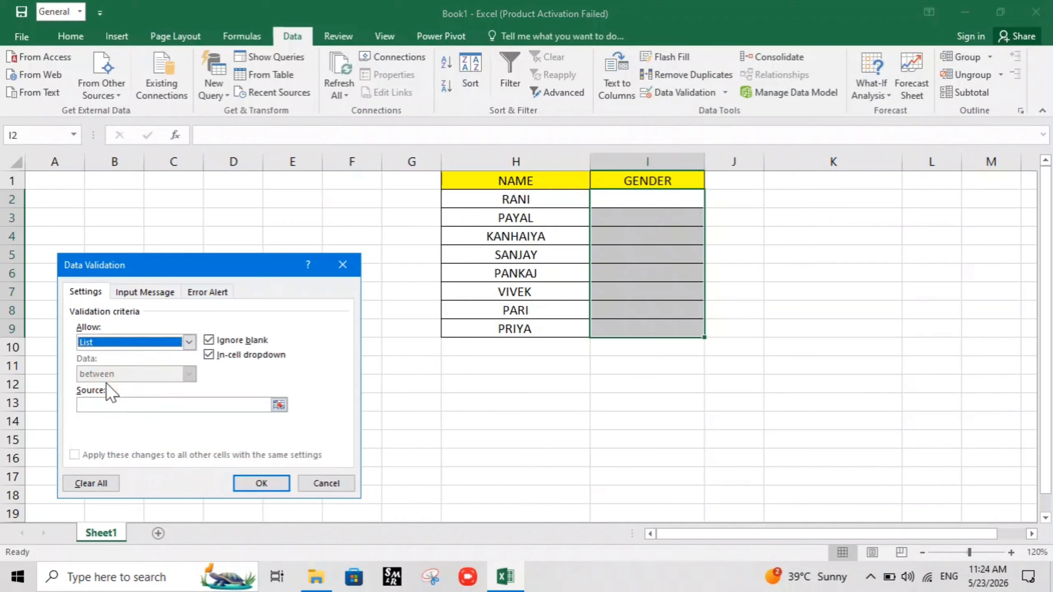
Set the validation list source to MALE , FEMALE and apply it to the GENDER cells
click(120, 404)
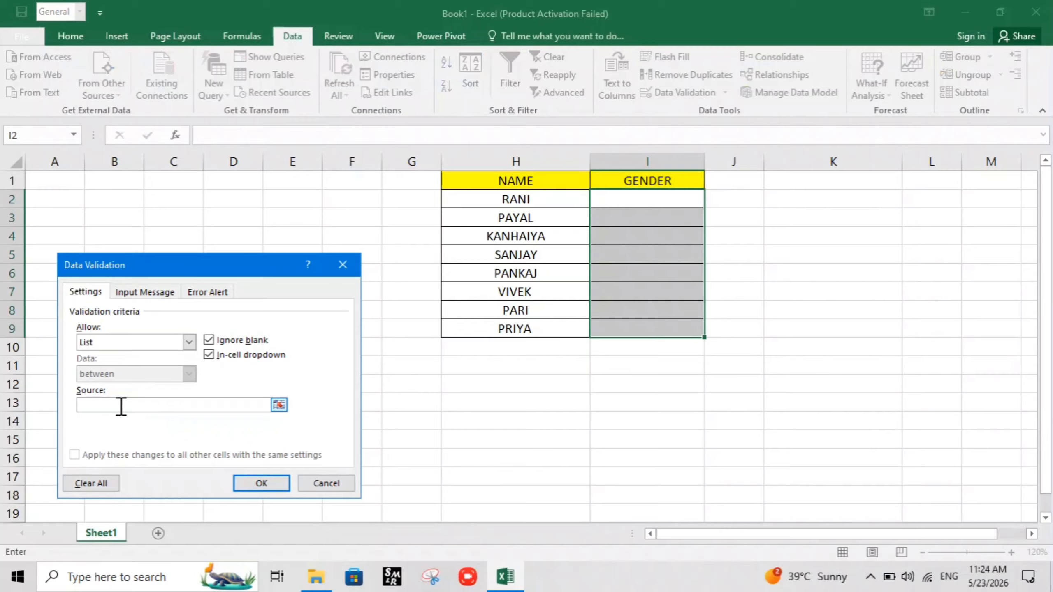
text(MALE , MEFAME)
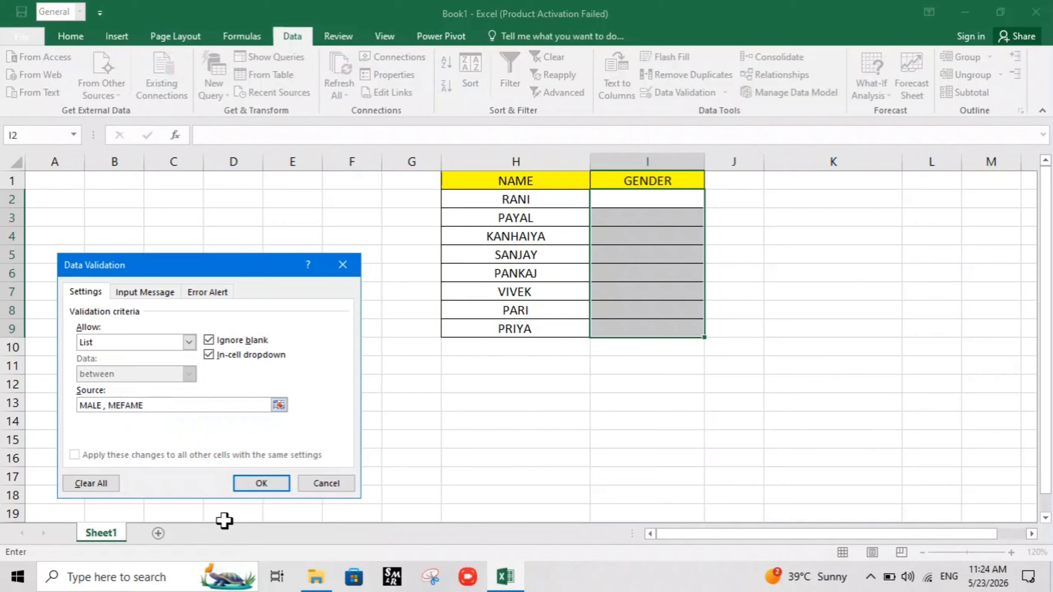
key(BackSpace)
key(BackSpace)
key(BackSpace)
key(BackSpace)
key(BackSpace)
key(BackSpace)
text(FEMALE)
click(261, 483)
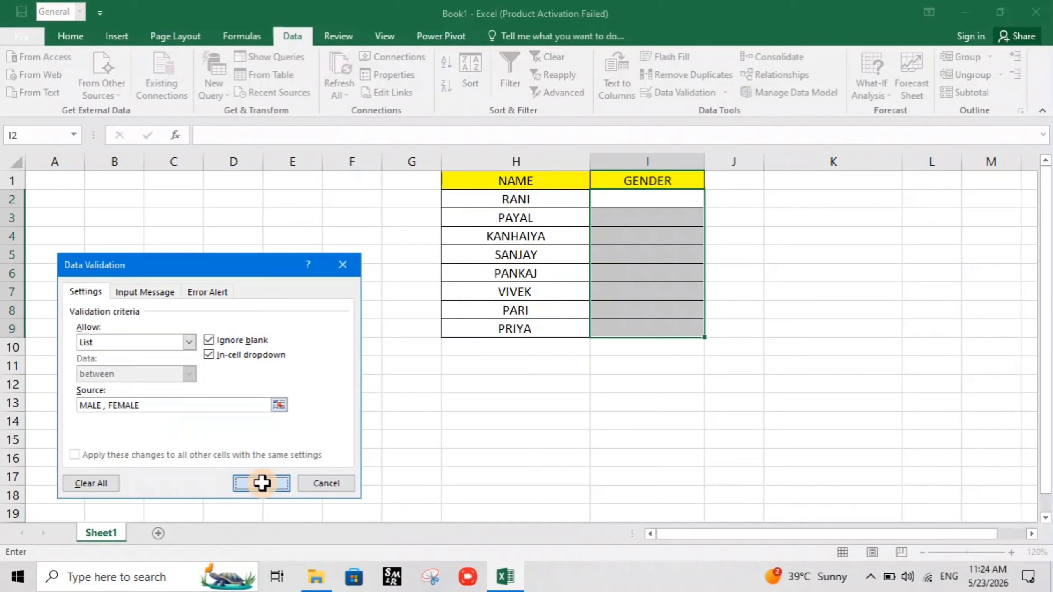
click(659, 381)
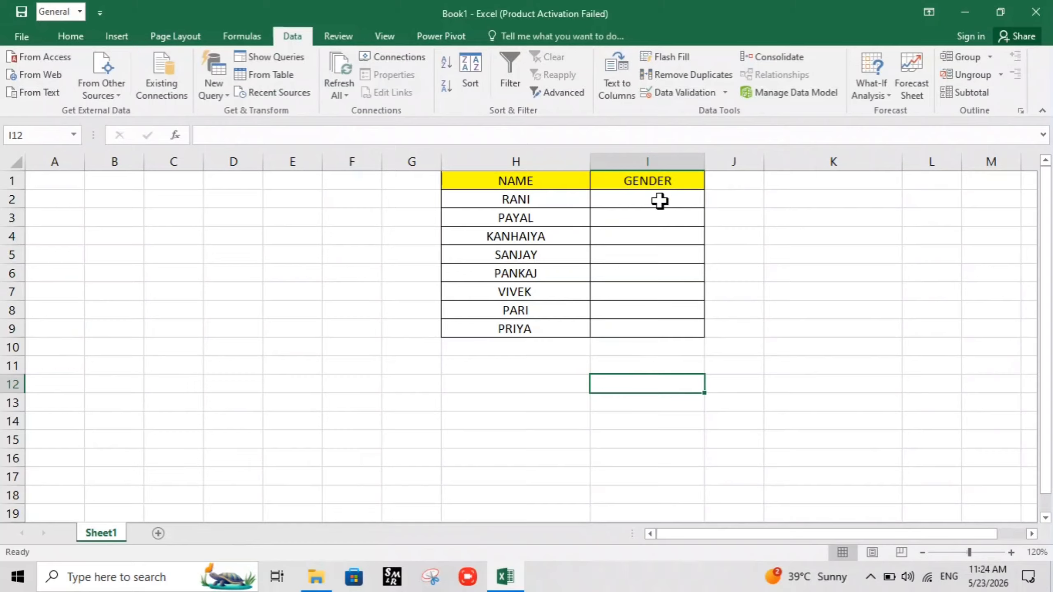
Choose FEMALE for cells I2 and I3 and MALE for I4 from their drop-down lists
click(660, 200)
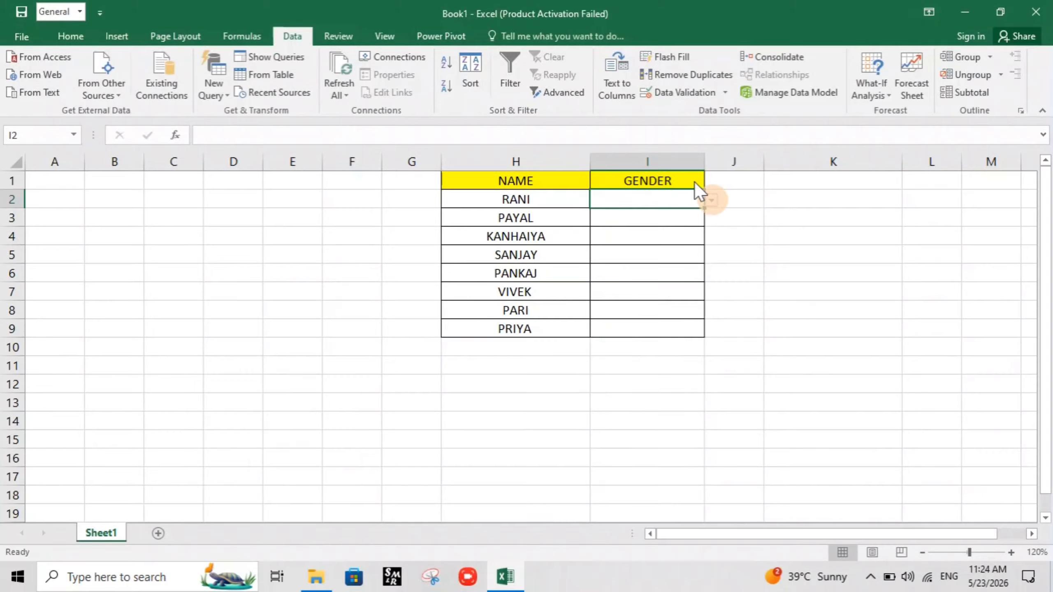
click(712, 201)
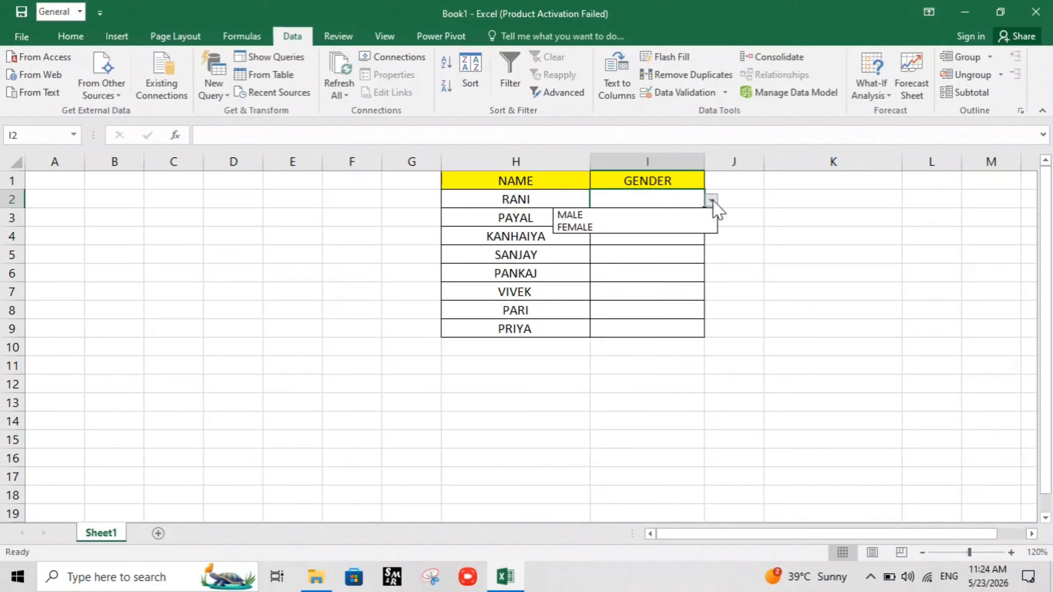
click(580, 228)
click(672, 216)
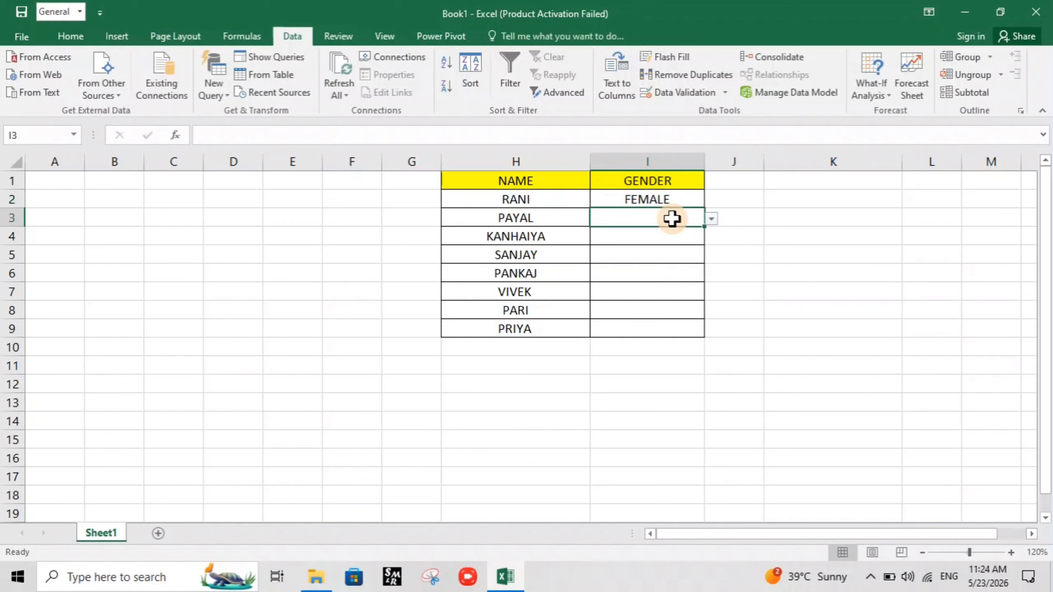
click(709, 219)
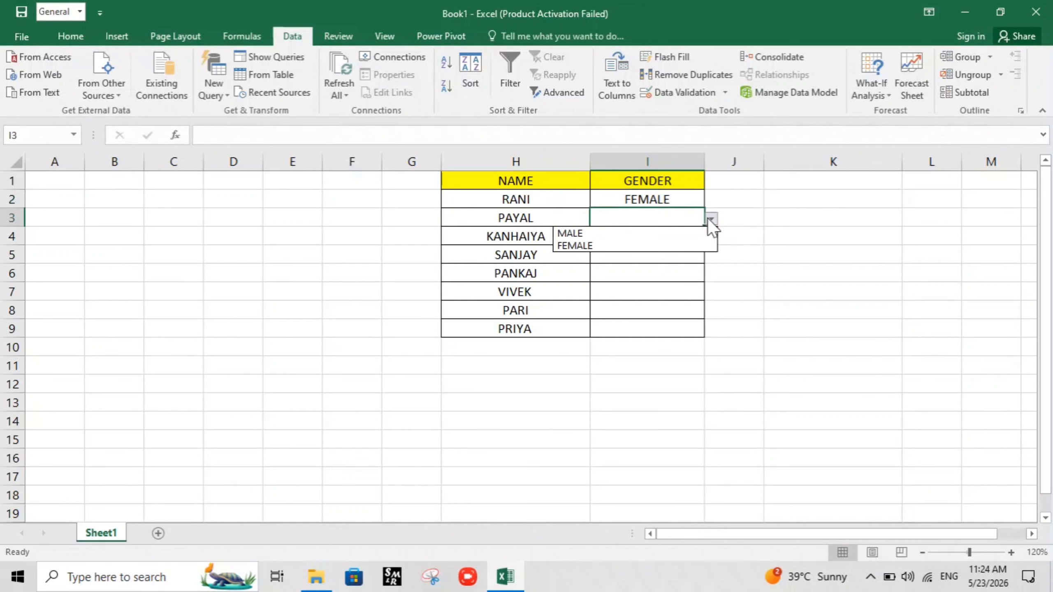
click(608, 248)
click(642, 240)
click(712, 238)
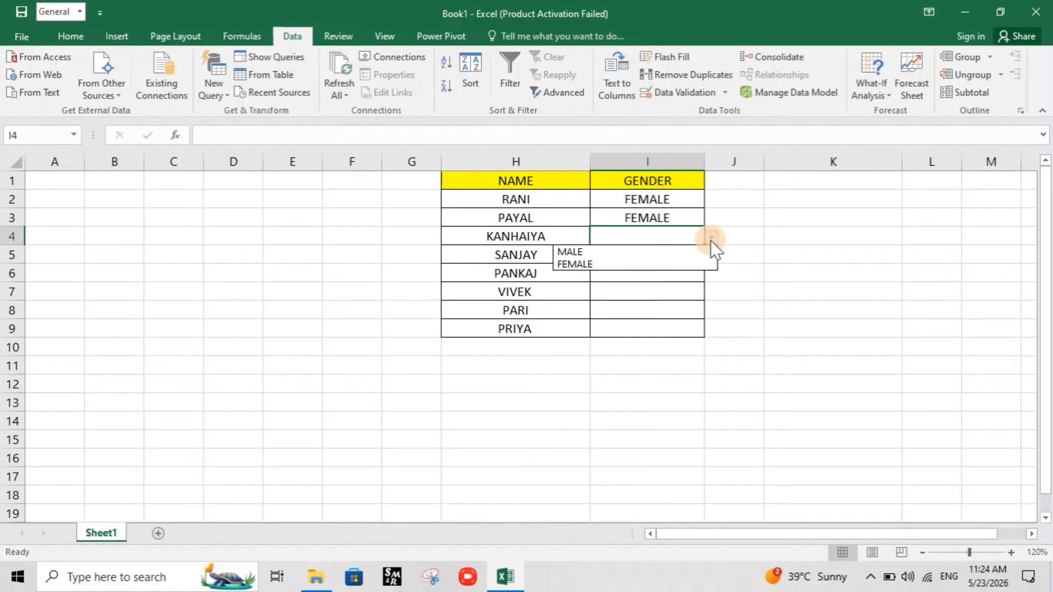
click(597, 251)
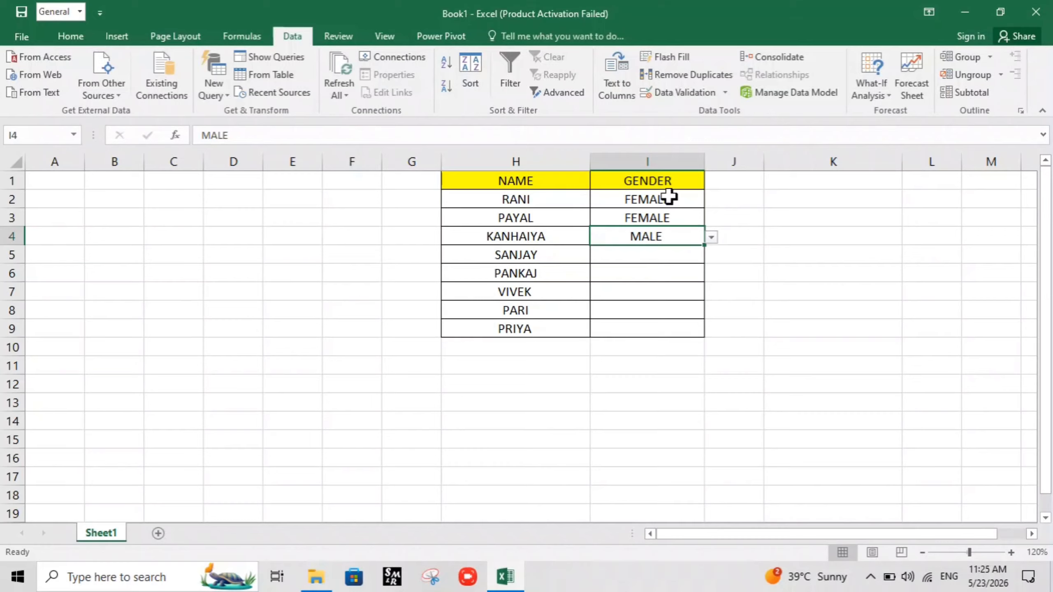
Clear the contents, formatting and data validation of gender cells I2:I4
drag(669, 197, 674, 241)
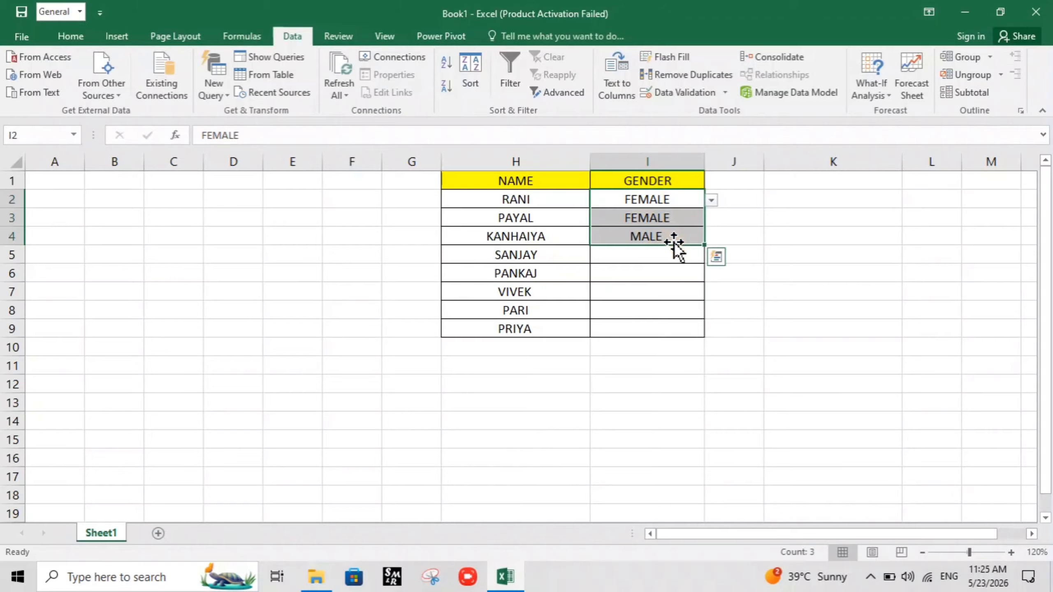
key(alt)
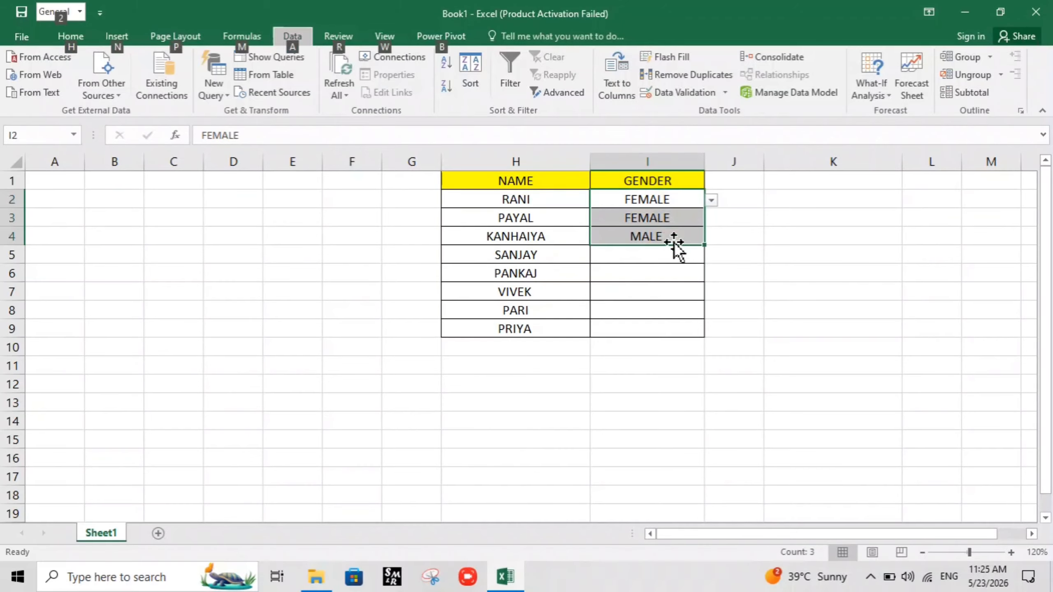
key(h)
key(e)
key(c)
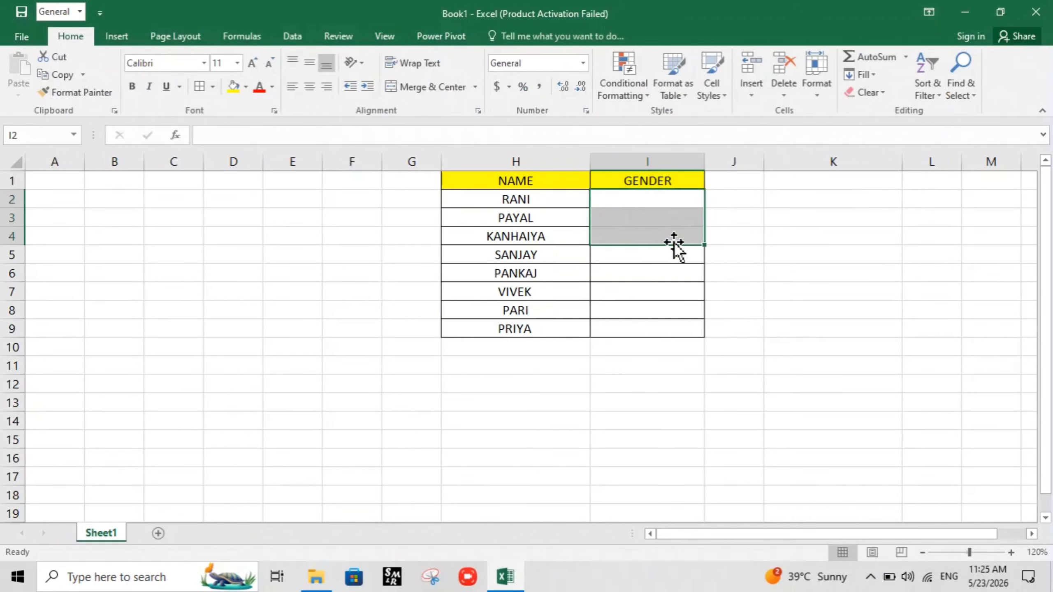
Reapply borders to the GENDER cells I2:I9
click(772, 344)
drag(672, 199, 659, 329)
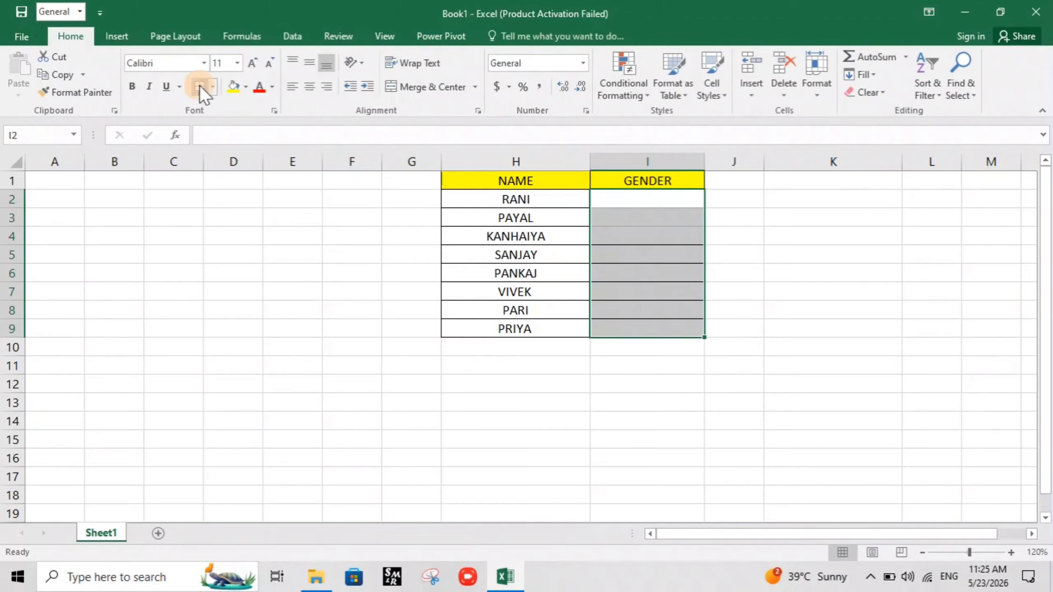
click(812, 248)
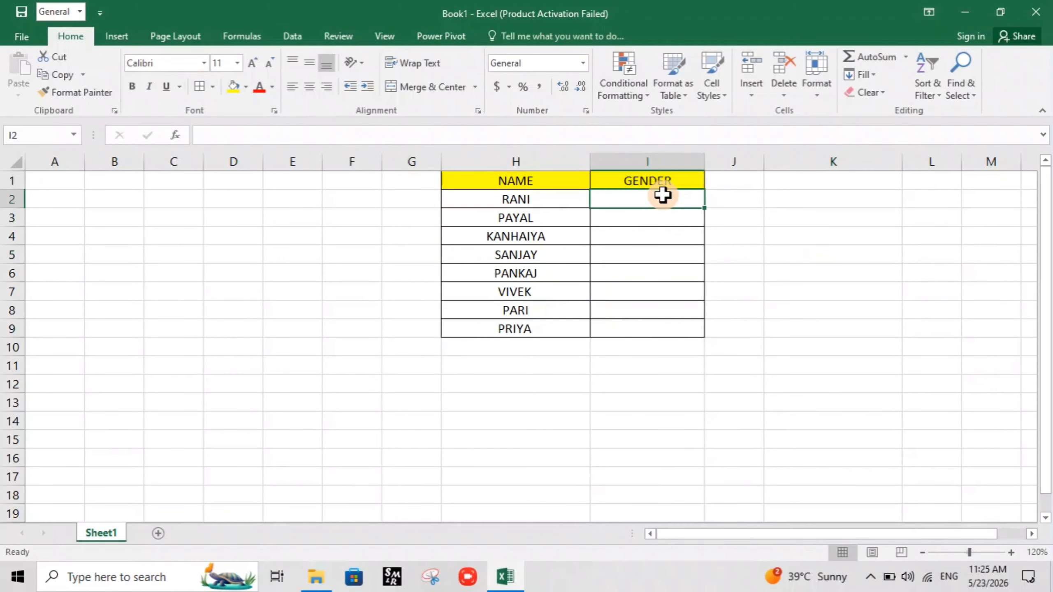
Extend the MALE , FEMALE list validation to all GENDER cells I2:I9
drag(663, 195, 643, 325)
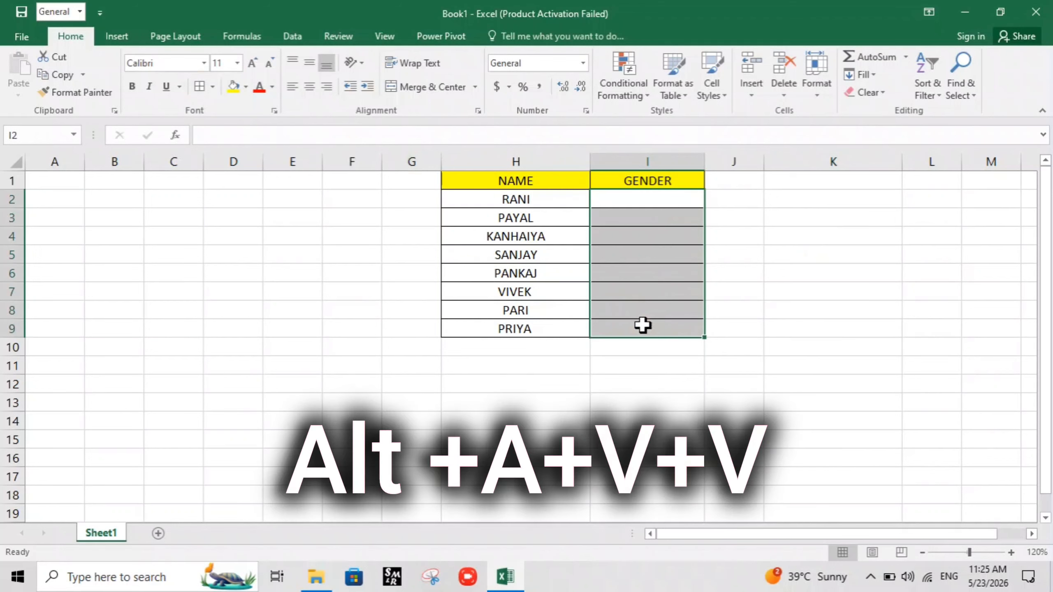
key(alt)
key(a)
key(v)
key(v)
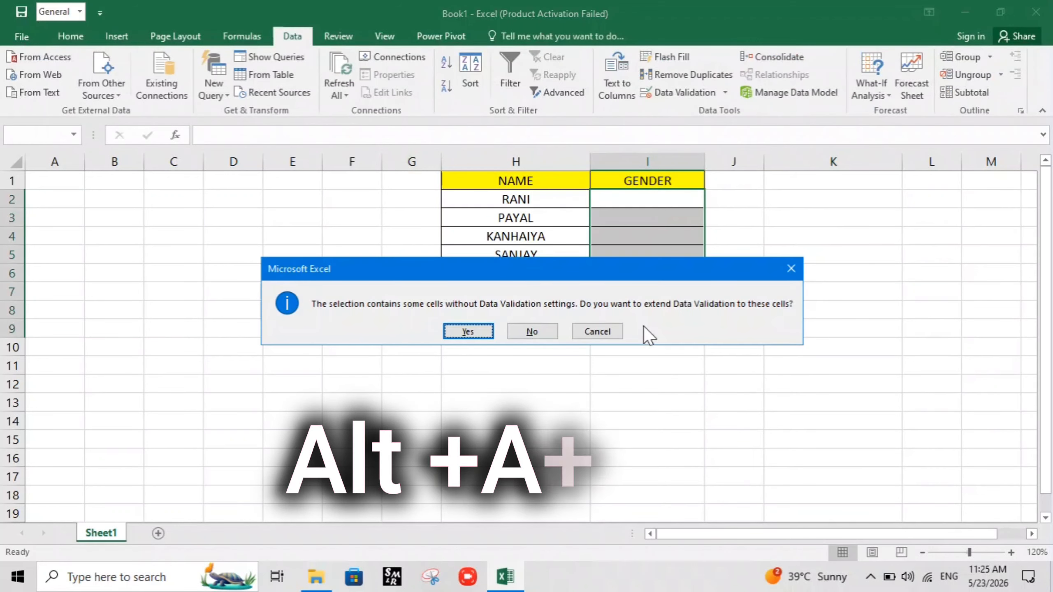
click(472, 328)
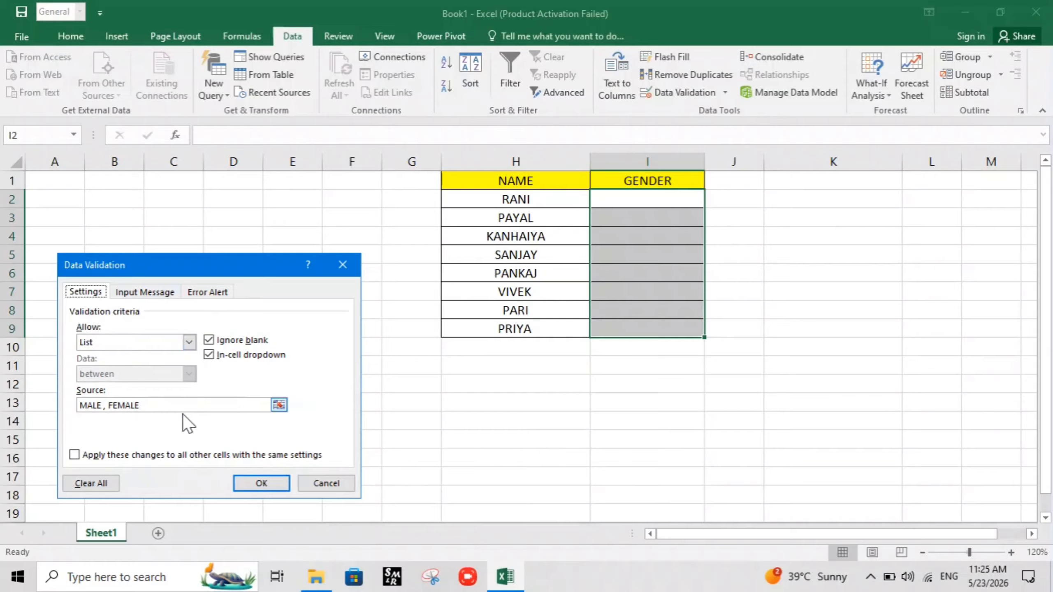
click(258, 485)
Choose FEMALE from the drop-down lists in cells I2 and I3
drag(773, 289, 737, 272)
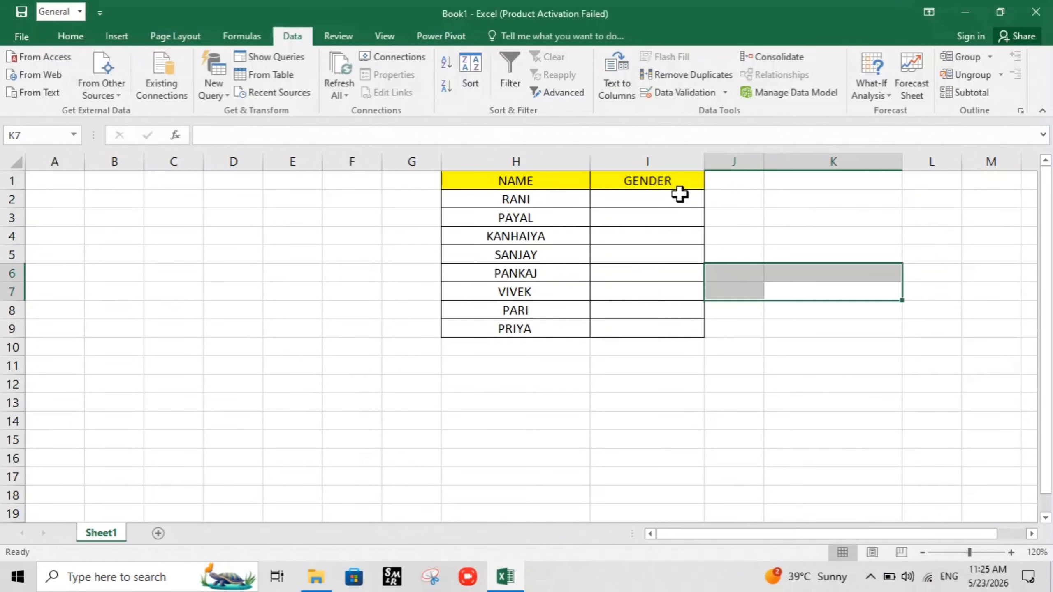
click(679, 198)
click(712, 200)
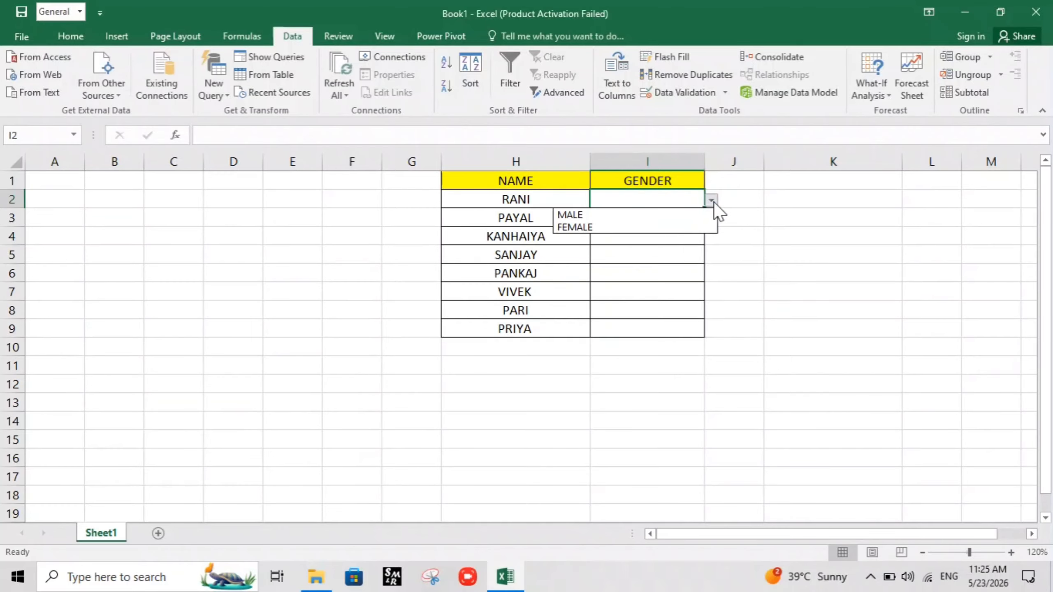
click(612, 228)
click(618, 220)
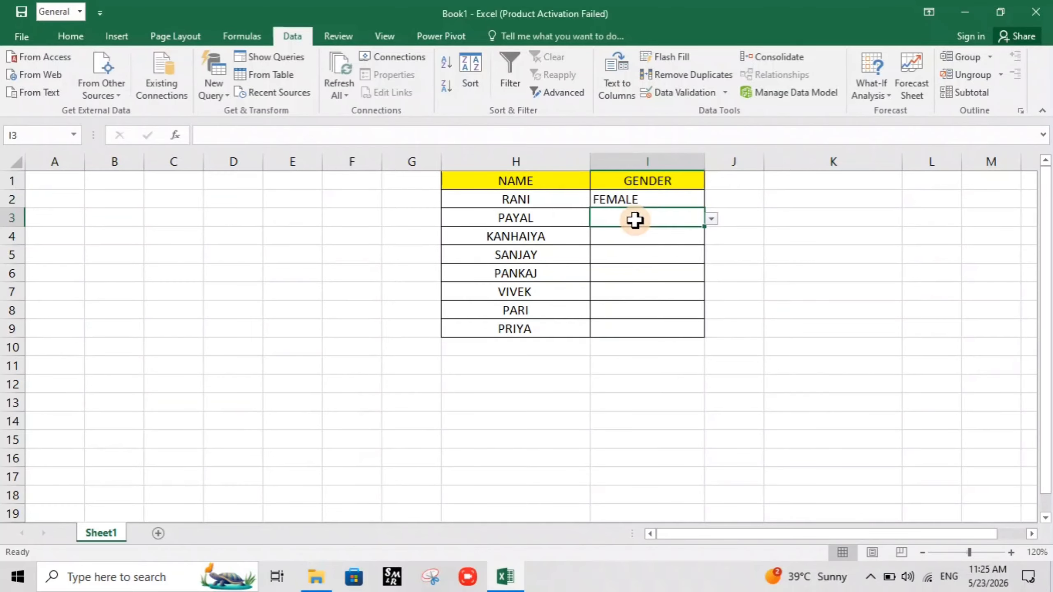
click(712, 219)
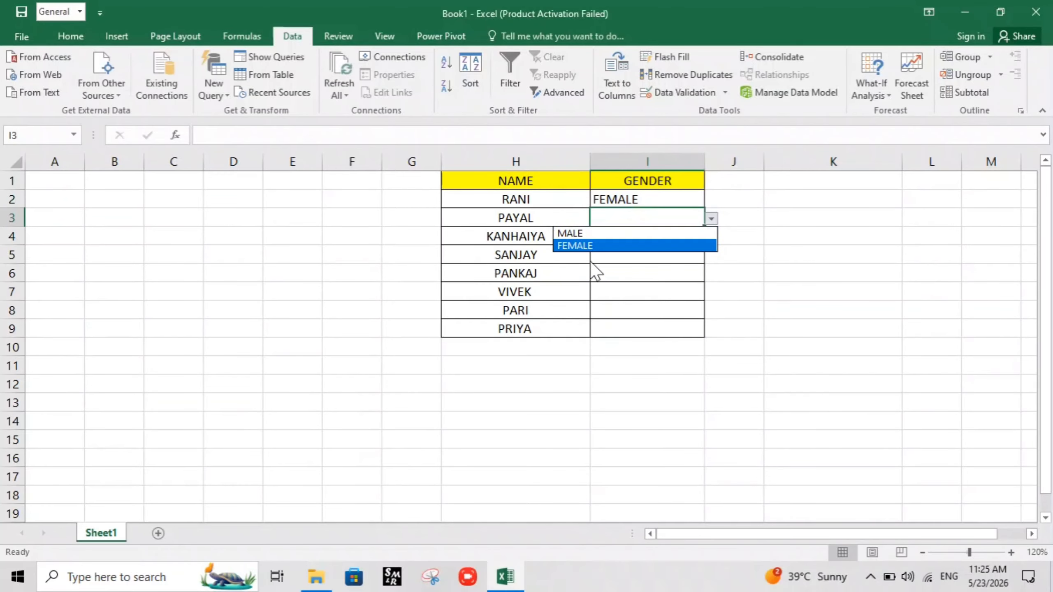
click(591, 245)
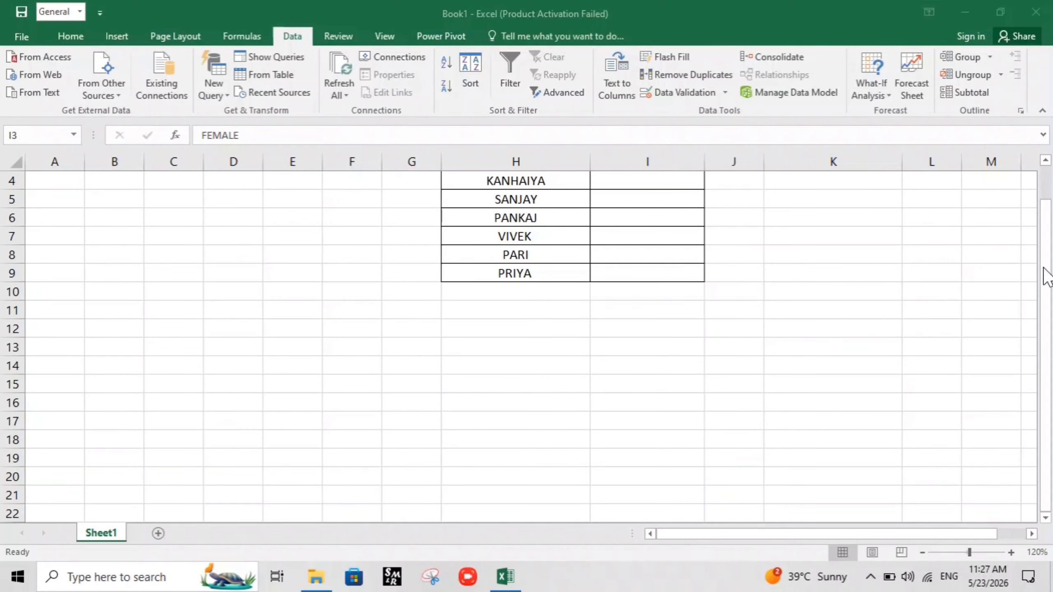
click(158, 237)
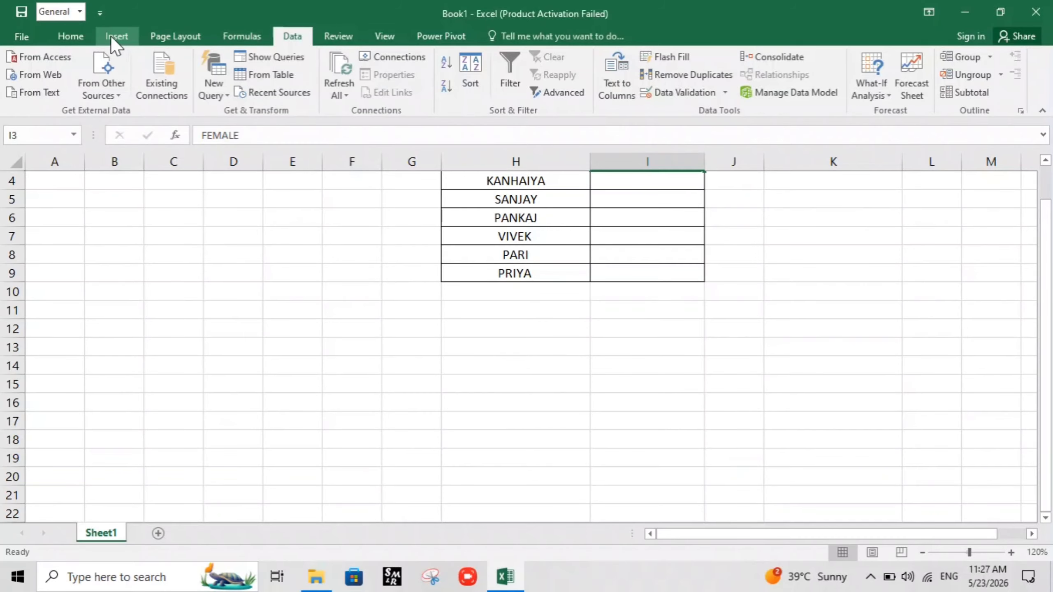
click(78, 36)
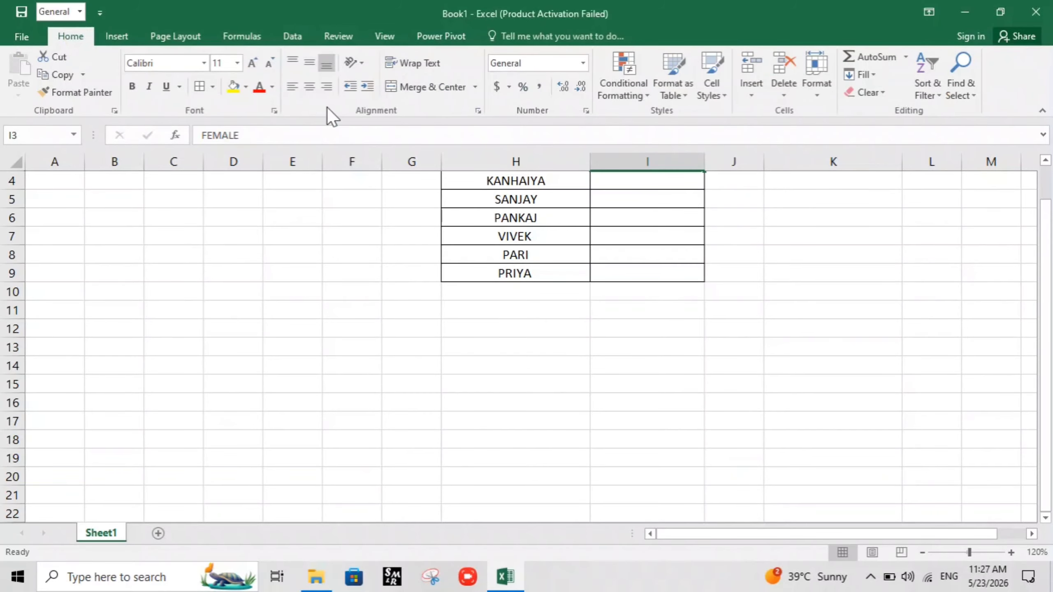
double_click(80, 35)
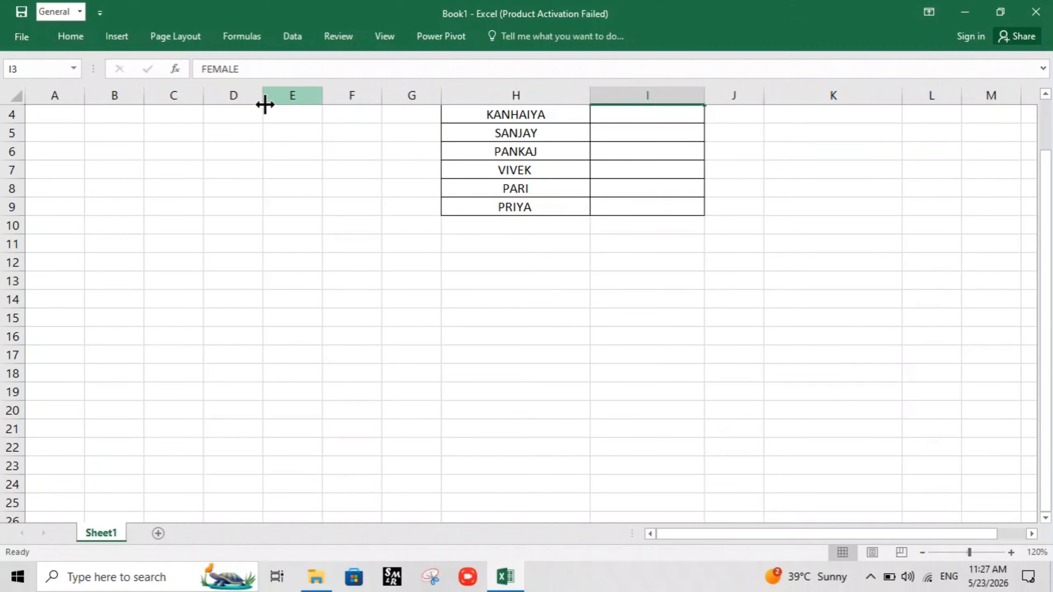
click(82, 35)
double_click(77, 35)
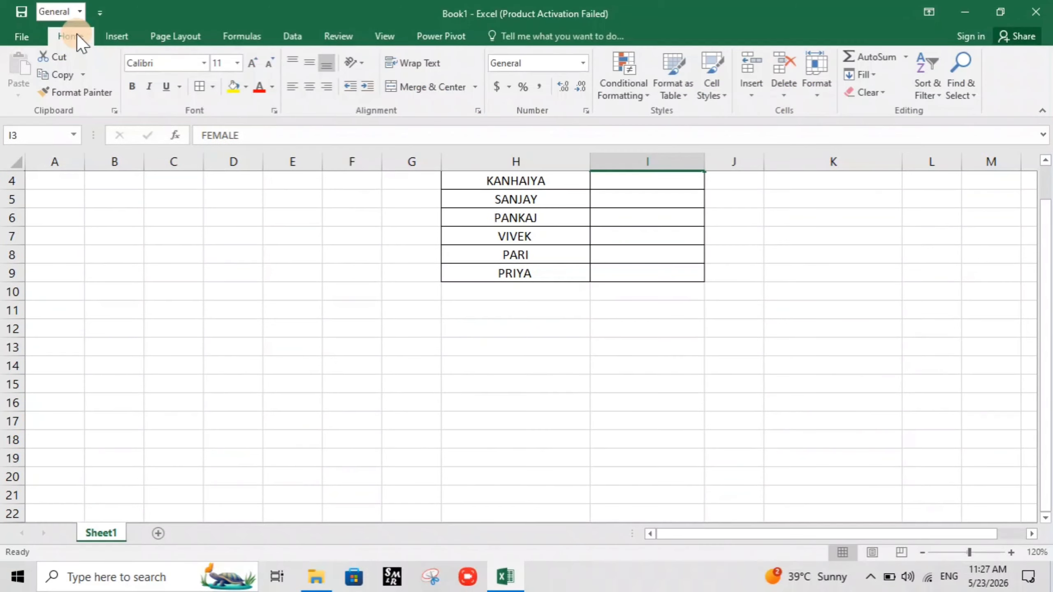
click(213, 91)
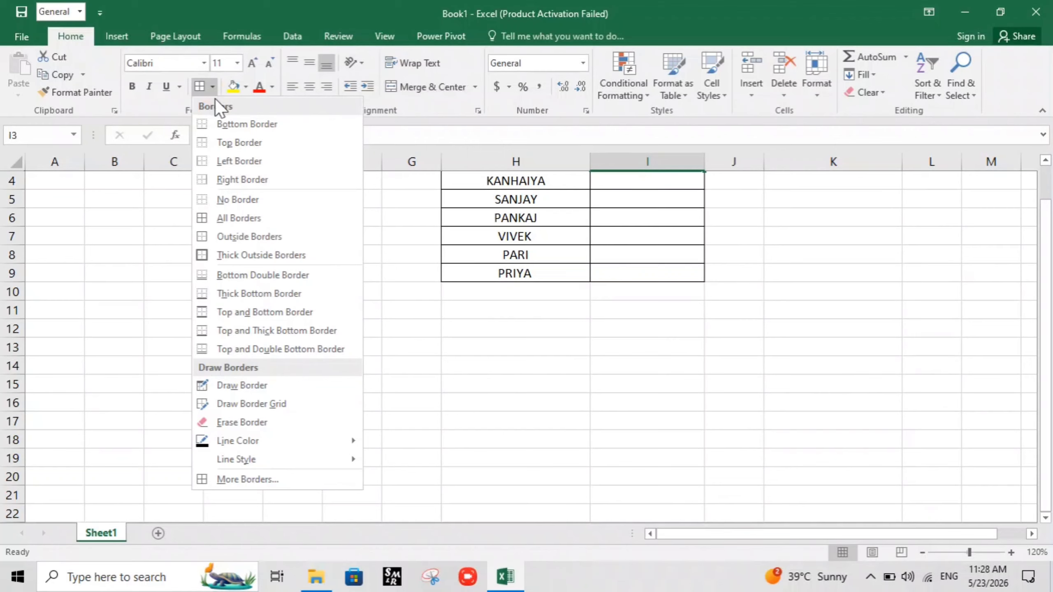
click(113, 266)
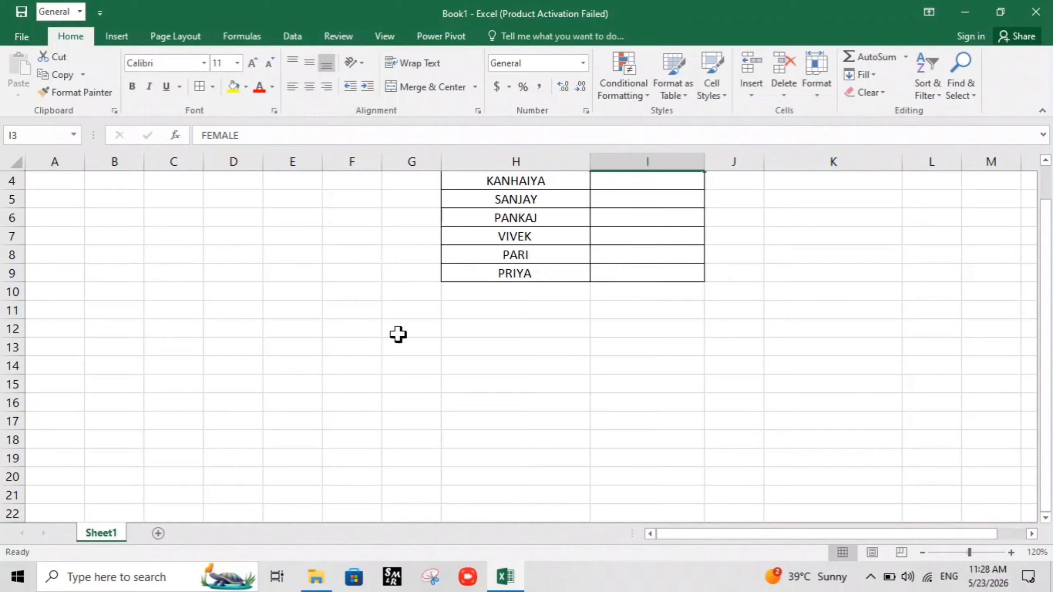
Apply All Borders to the empty range D17:G28 below the table
scroll(472, 379, up, 1)
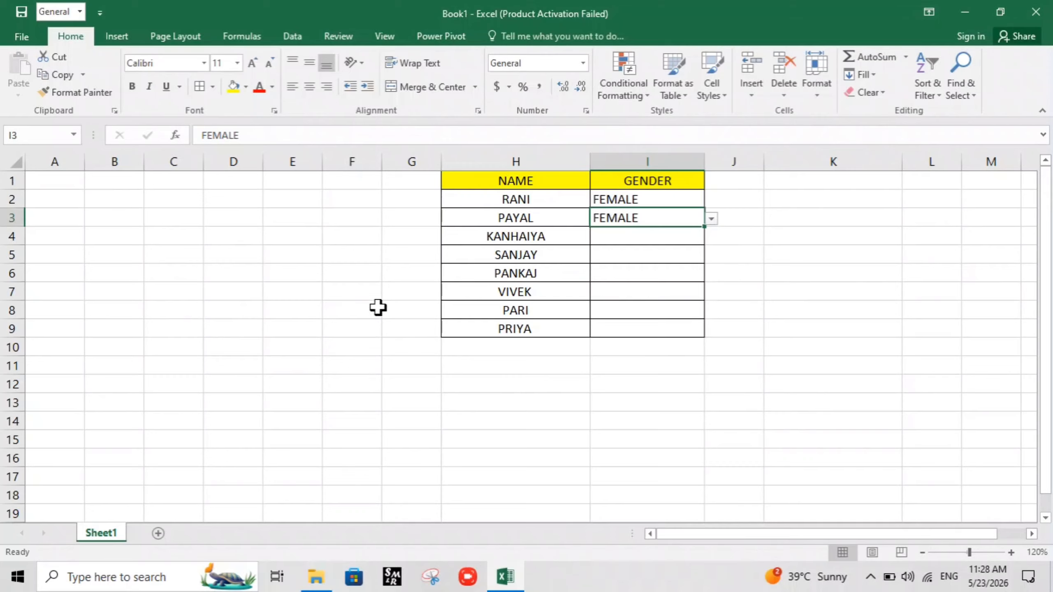
scroll(254, 348, down, 4)
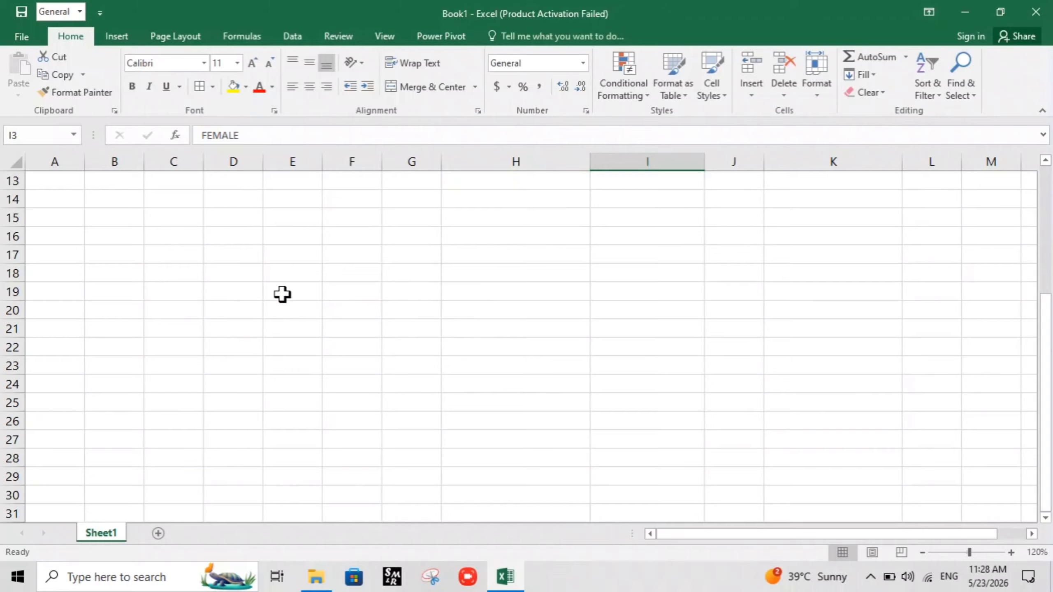
drag(210, 249, 411, 451)
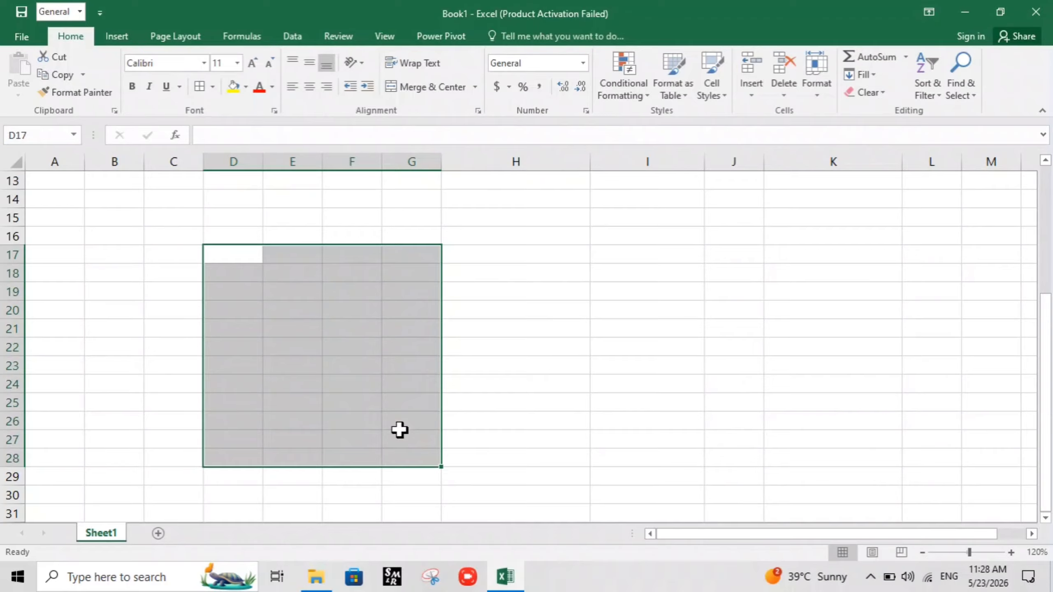
key(alt+h)
key(b)
key(a)
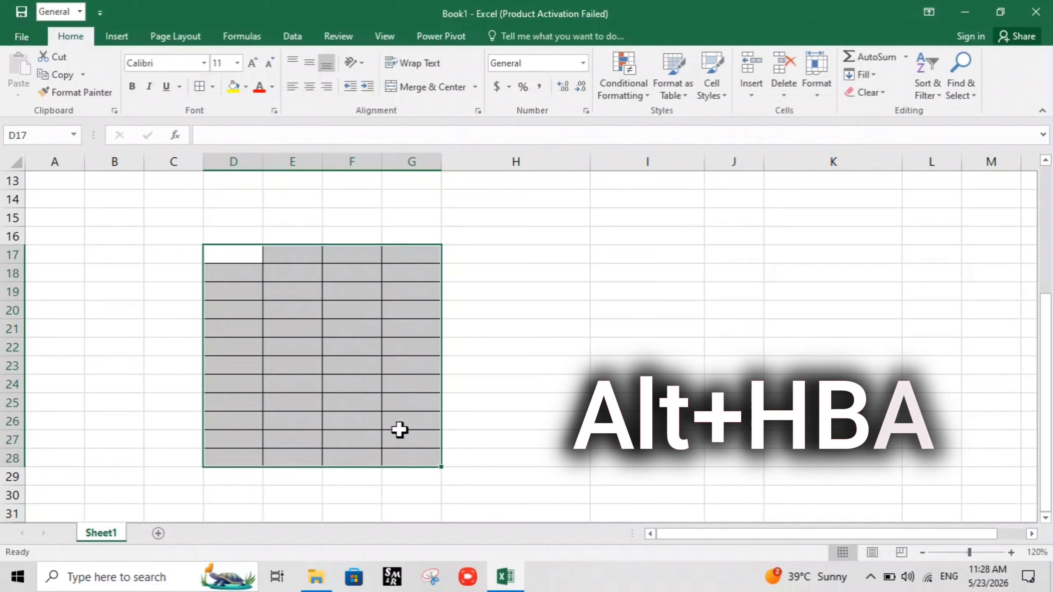
click(516, 418)
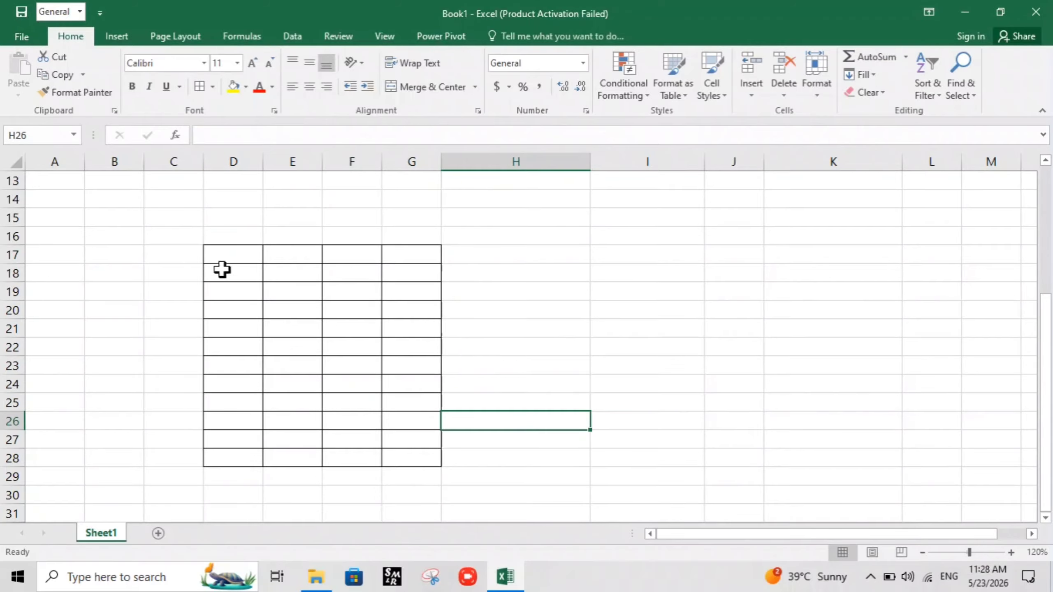
click(221, 256)
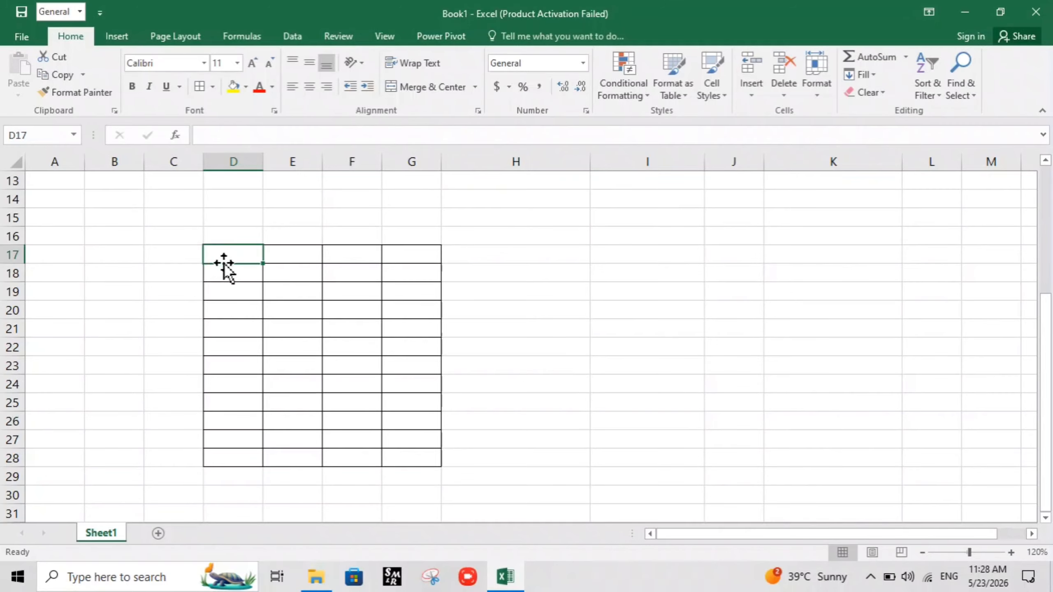
click(223, 261)
key(ctrl+a)
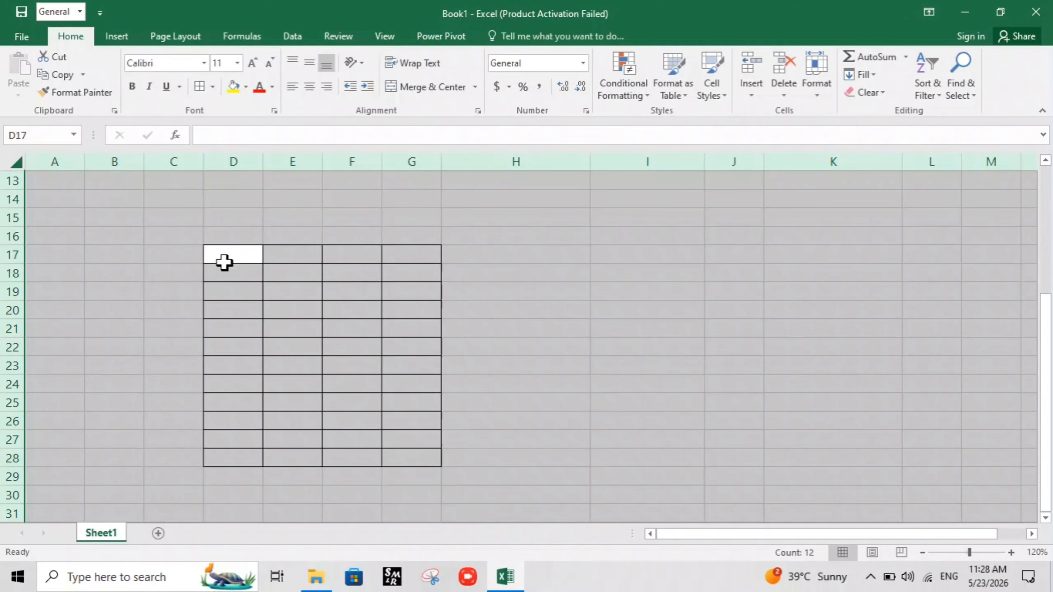
click(388, 346)
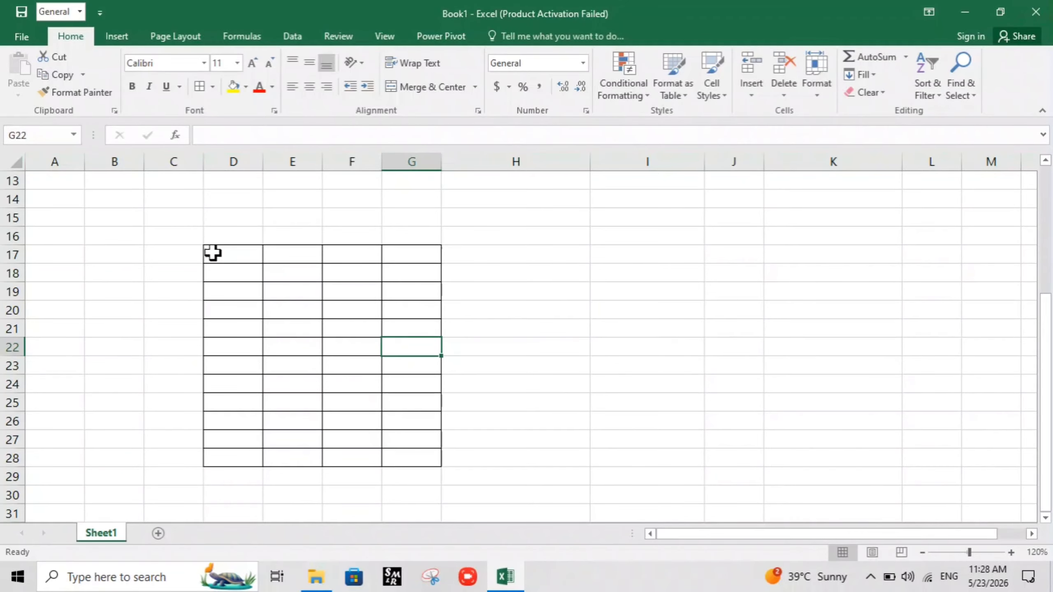
Remove all borders from the empty range D17:G28
drag(213, 254, 423, 452)
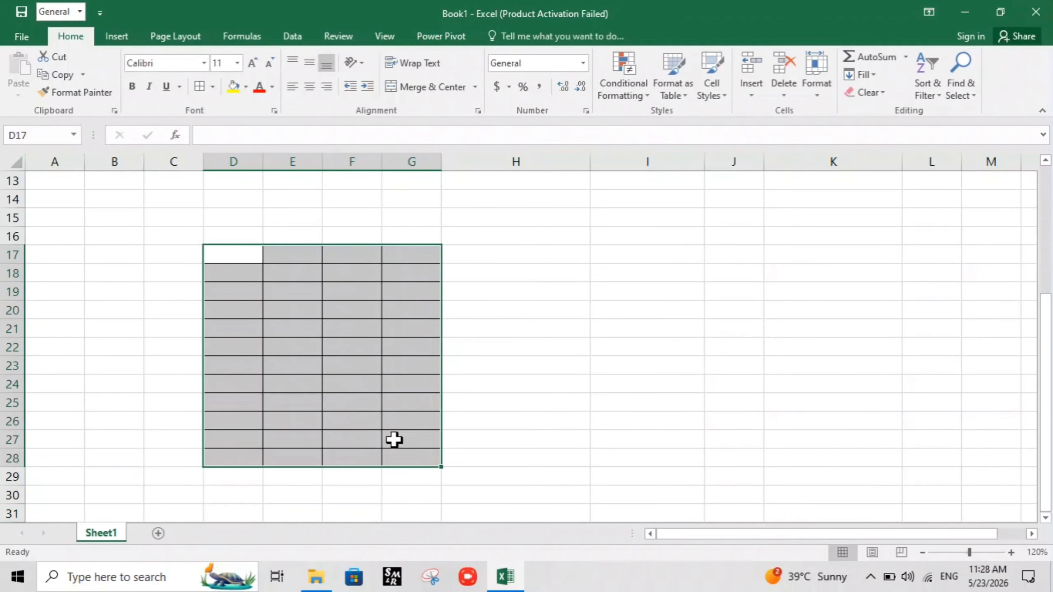
key(alt)
key(h)
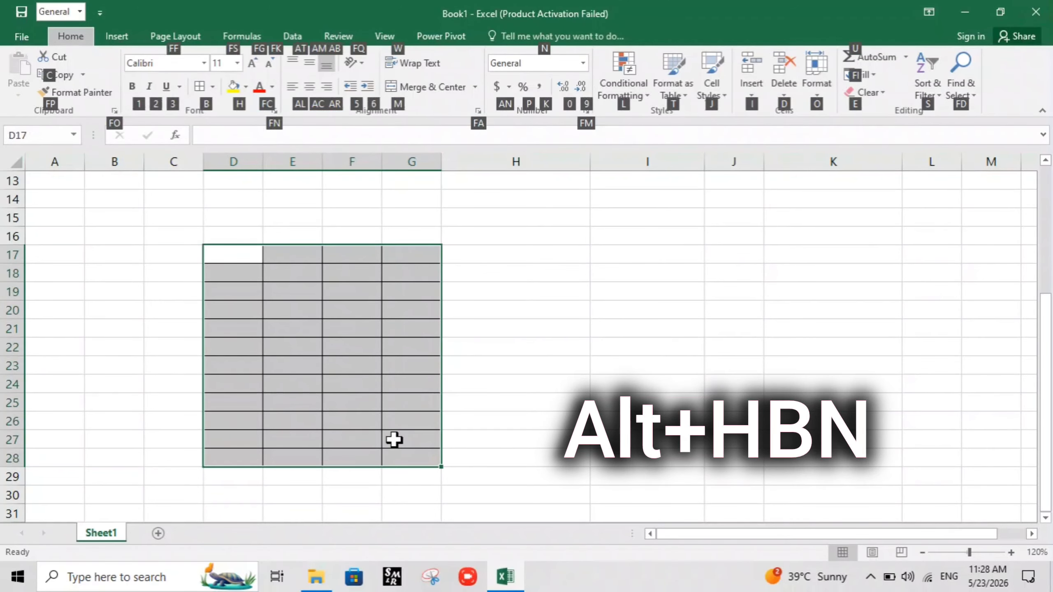
key(b)
key(n)
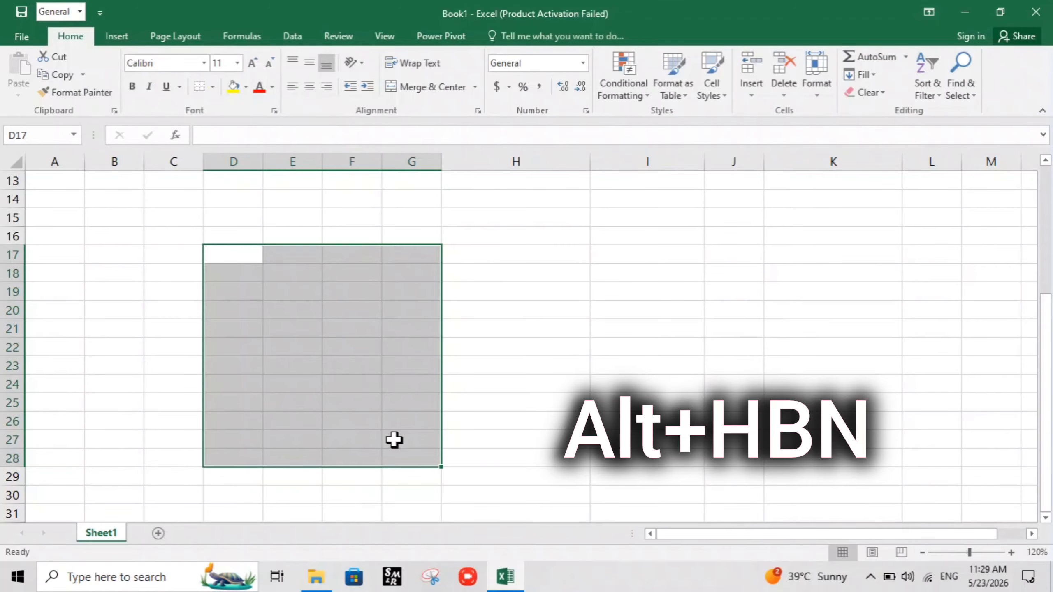
click(487, 397)
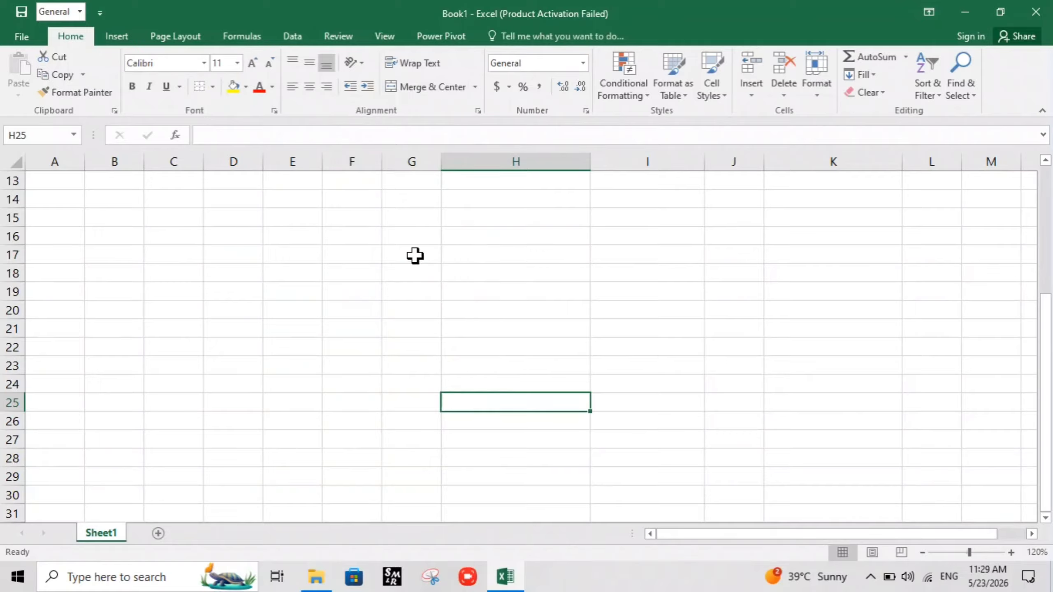
Merge the empty range G16:I21 into a single cell
click(391, 239)
drag(392, 240, 590, 320)
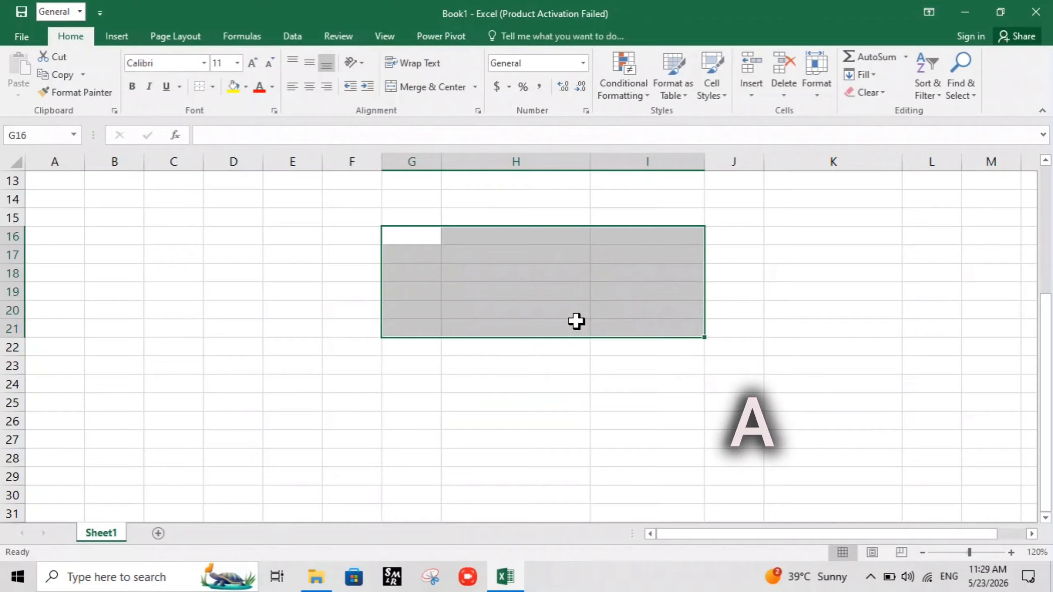
key(alt)
key(h)
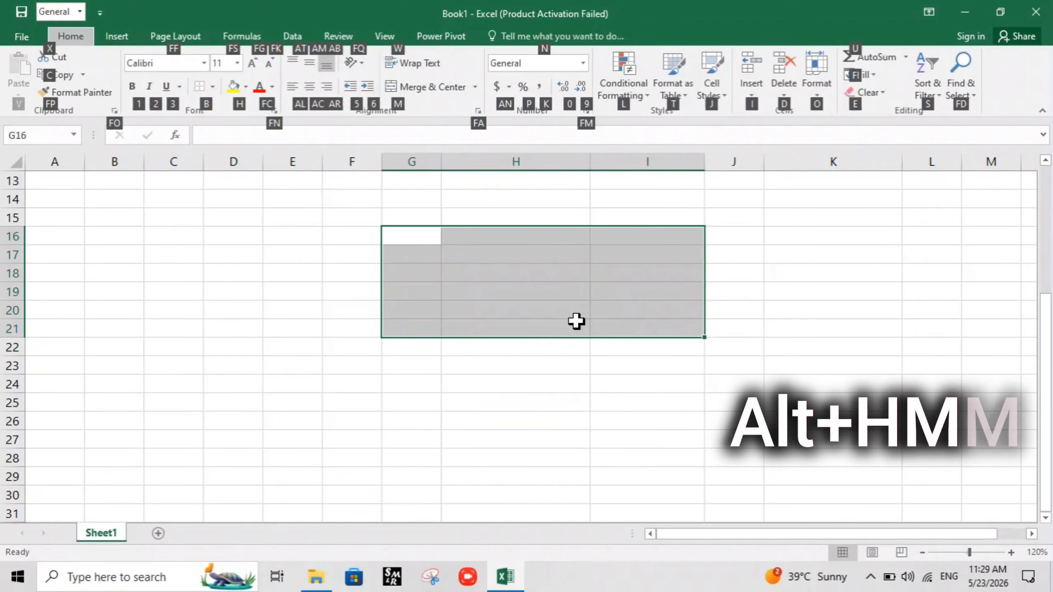
key(m)
key(m)
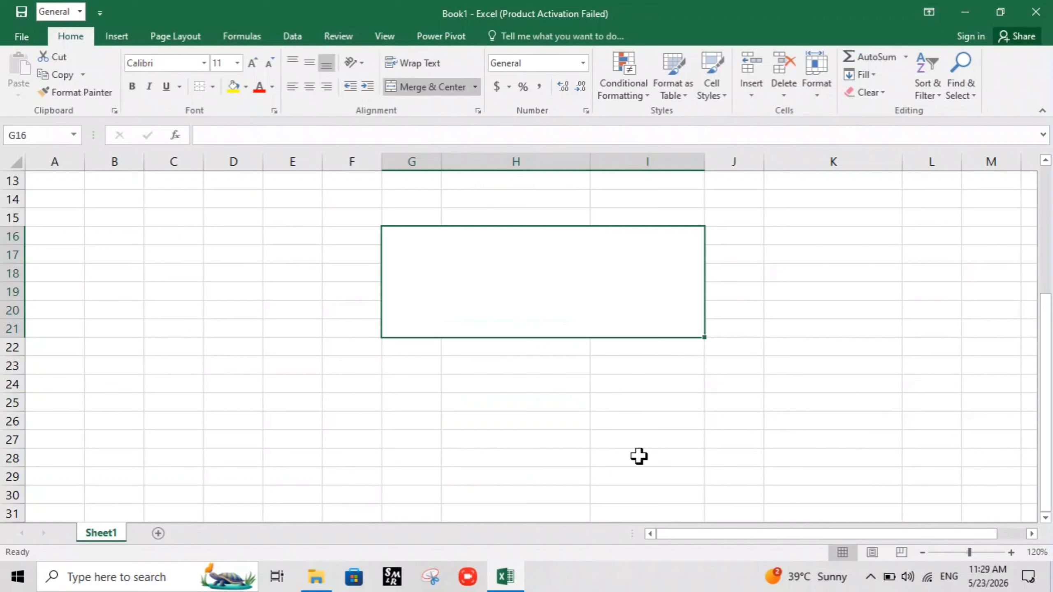
click(548, 379)
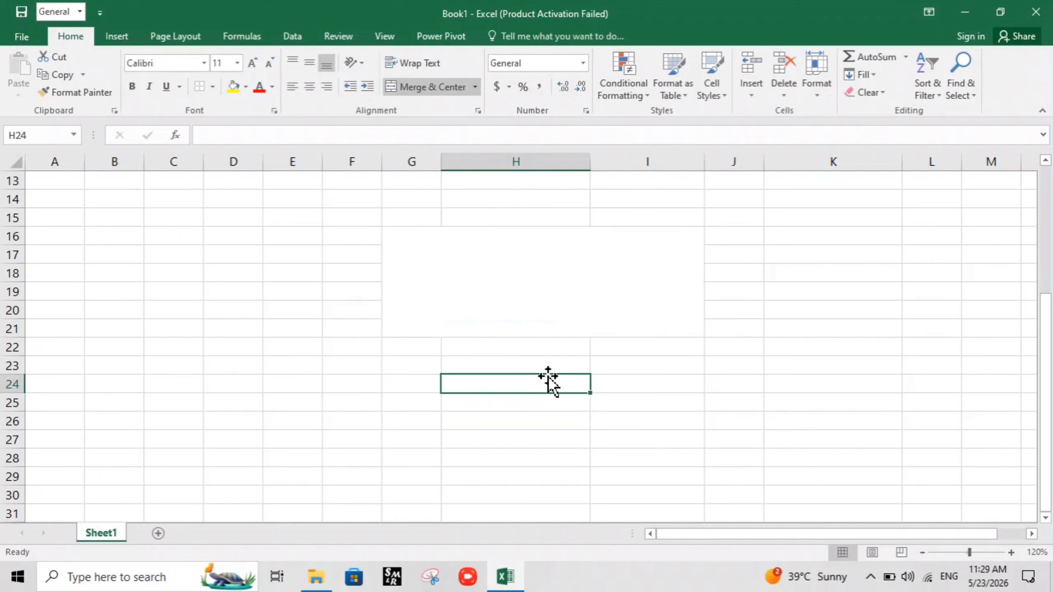
click(426, 263)
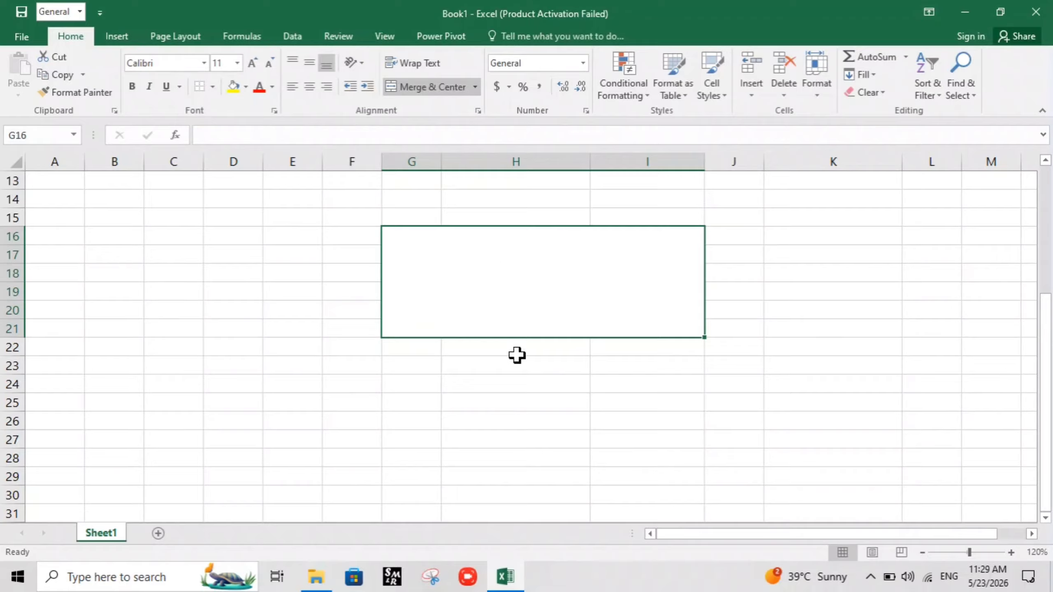
click(468, 455)
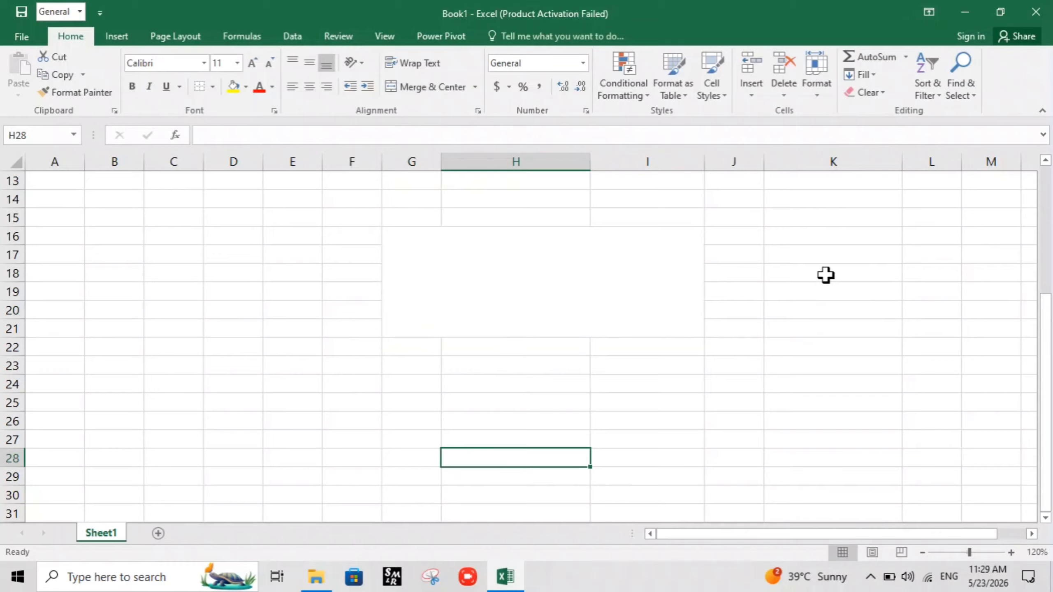
Fill cell E17 with yellow
click(826, 257)
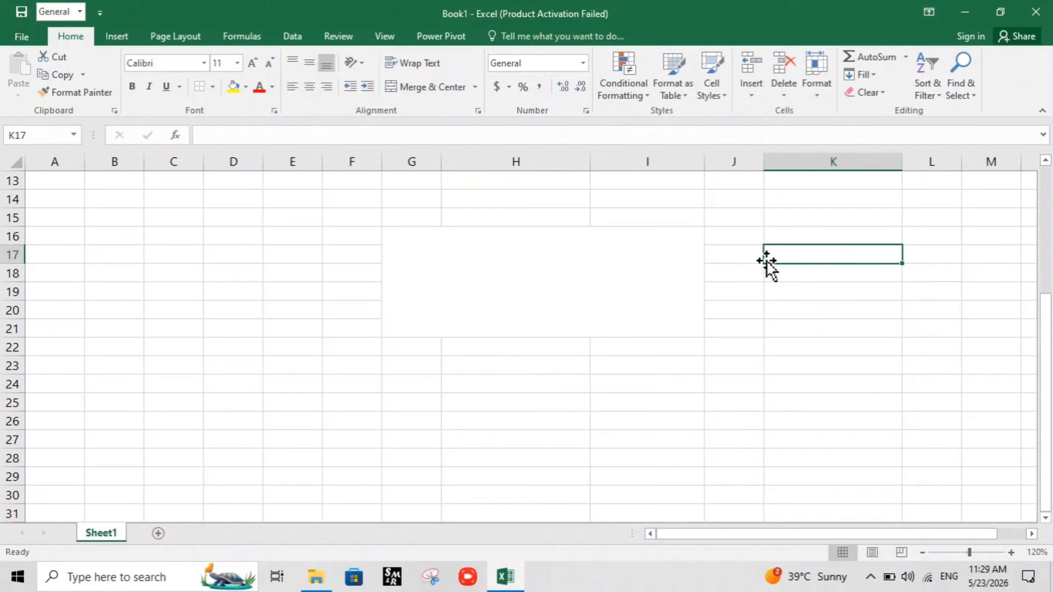
click(288, 253)
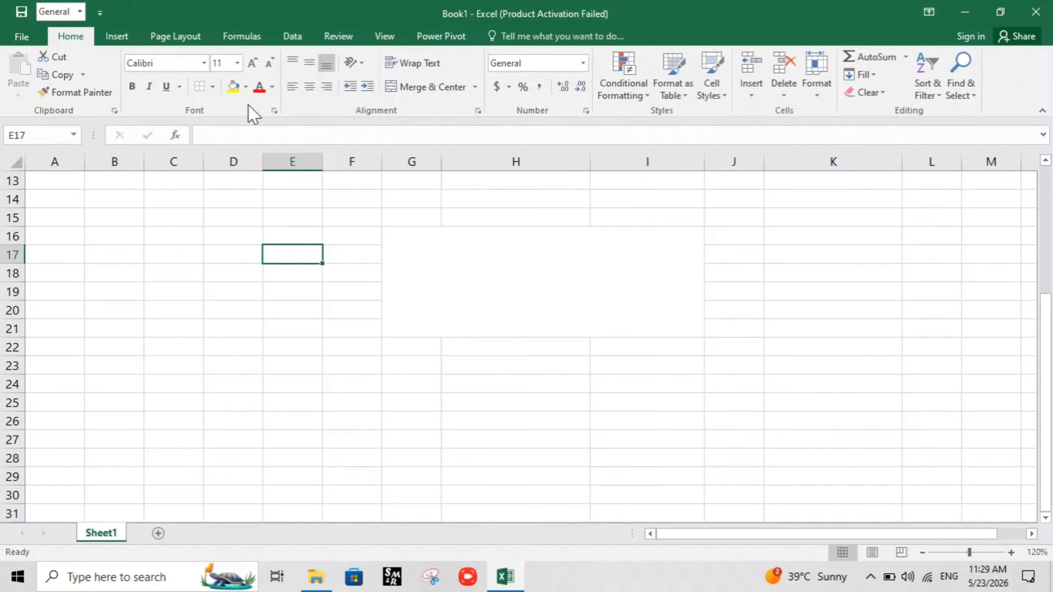
click(233, 87)
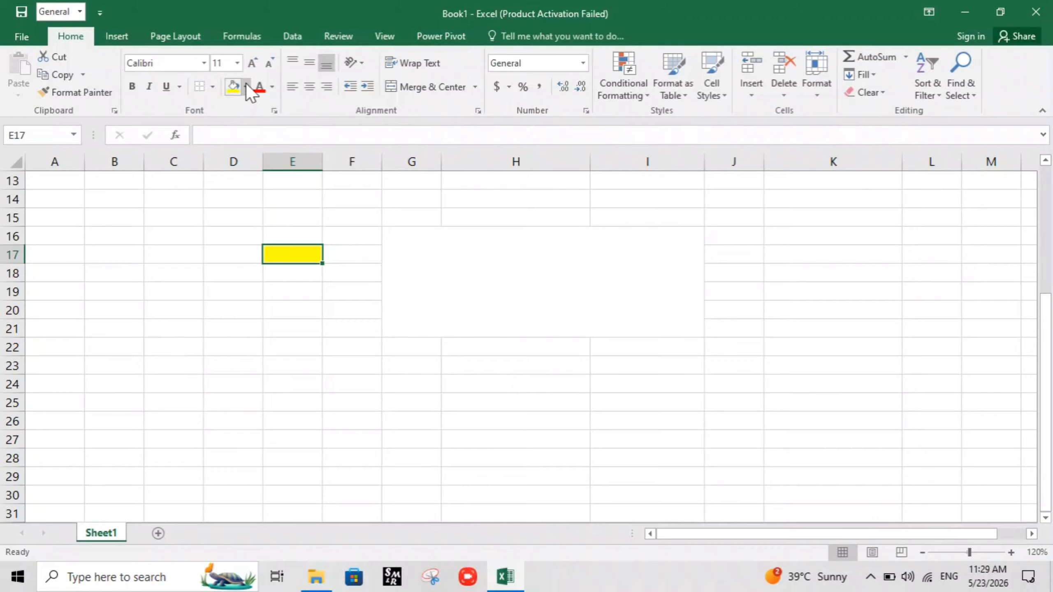
click(247, 86)
click(327, 371)
scroll(284, 314, down, 1)
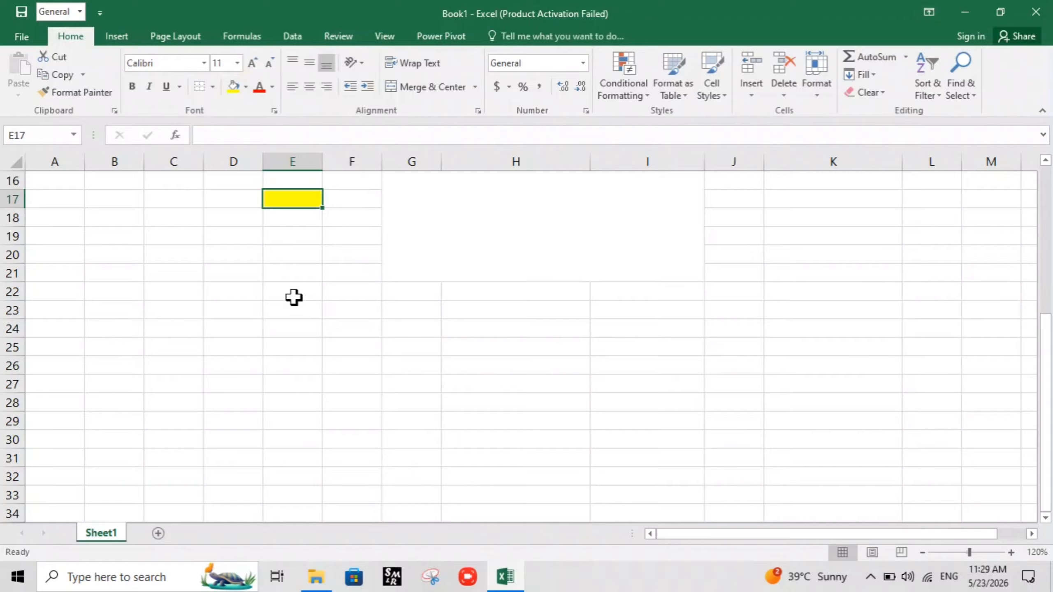
Fill the merged block G16:I21 with a light gold theme color
click(502, 219)
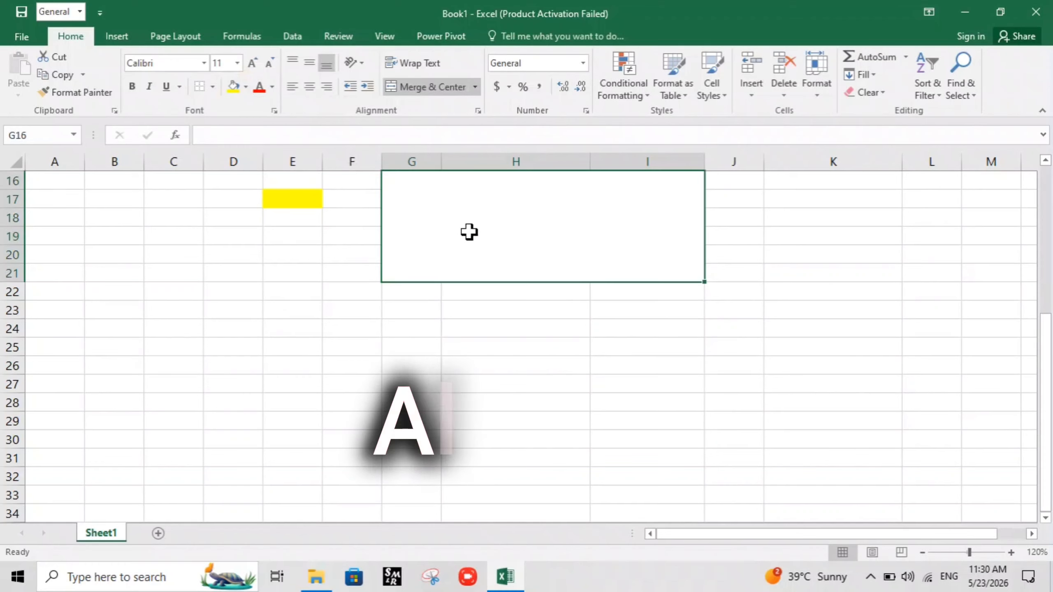
key(alt+h)
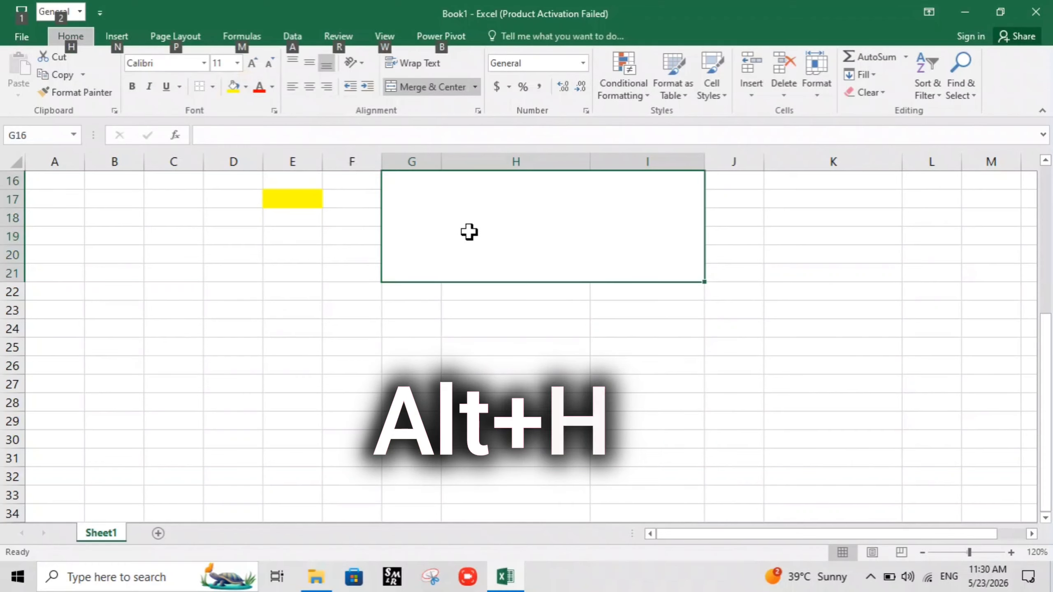
key(h)
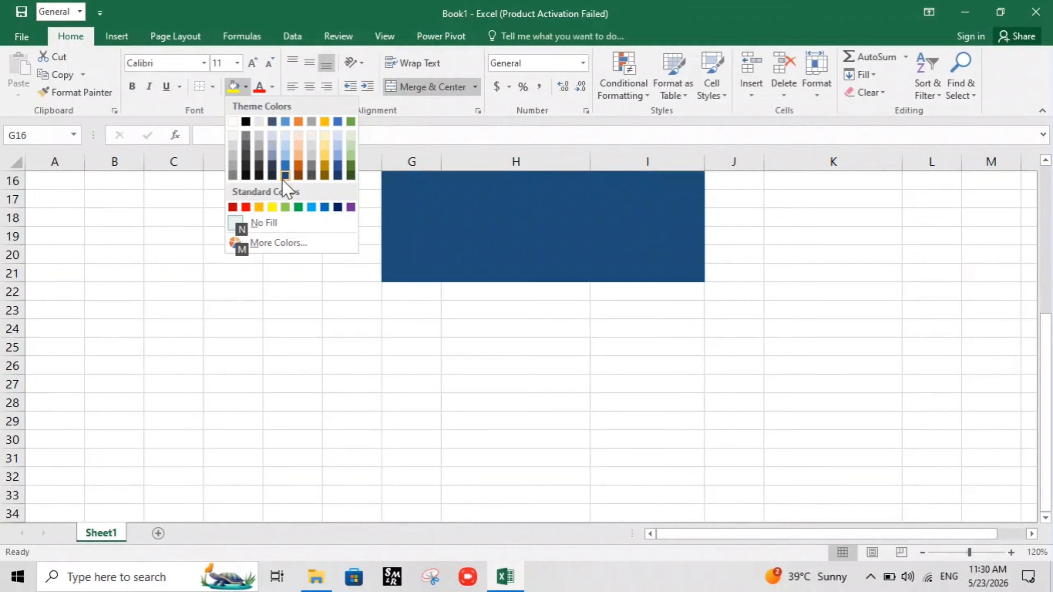
click(323, 153)
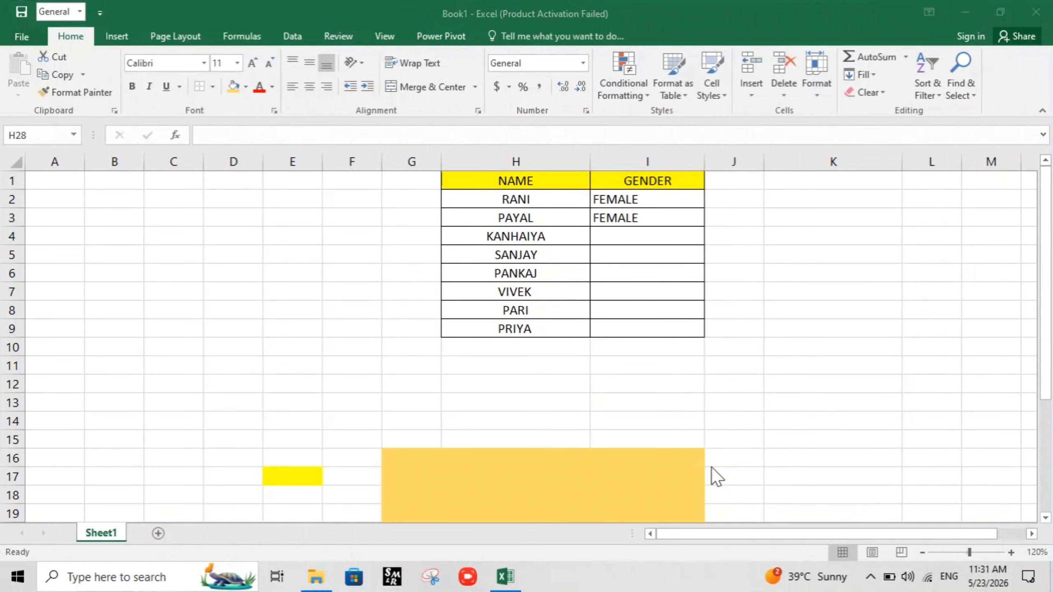